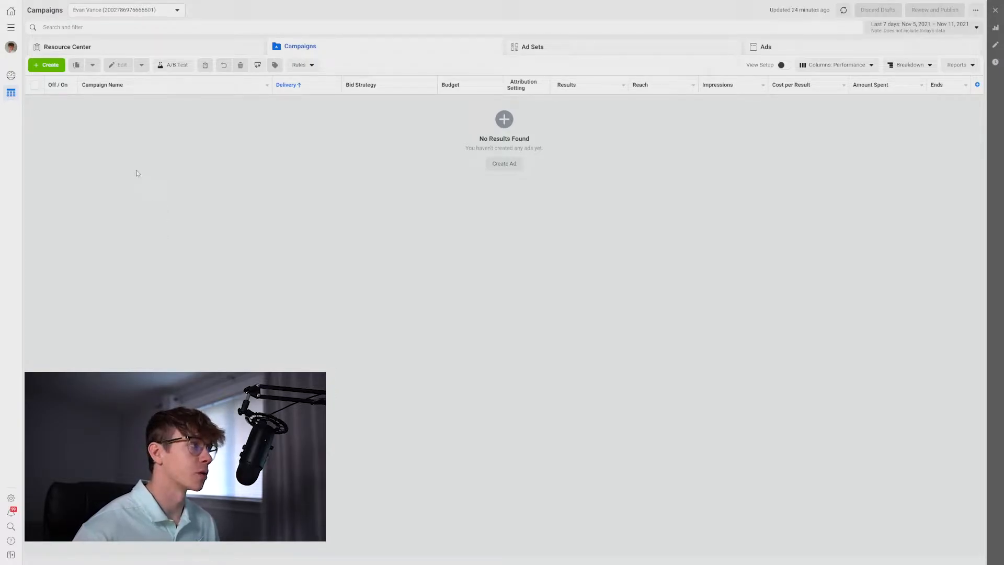
Create a new campaign with the Lead generation objective and name its ad set Toronto Buyers.
click(53, 66)
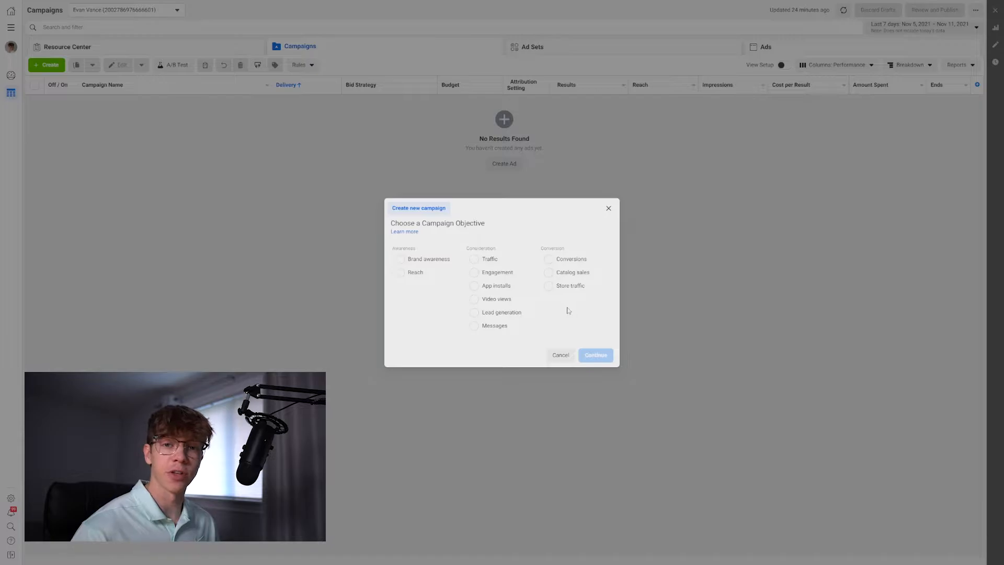
click(504, 314)
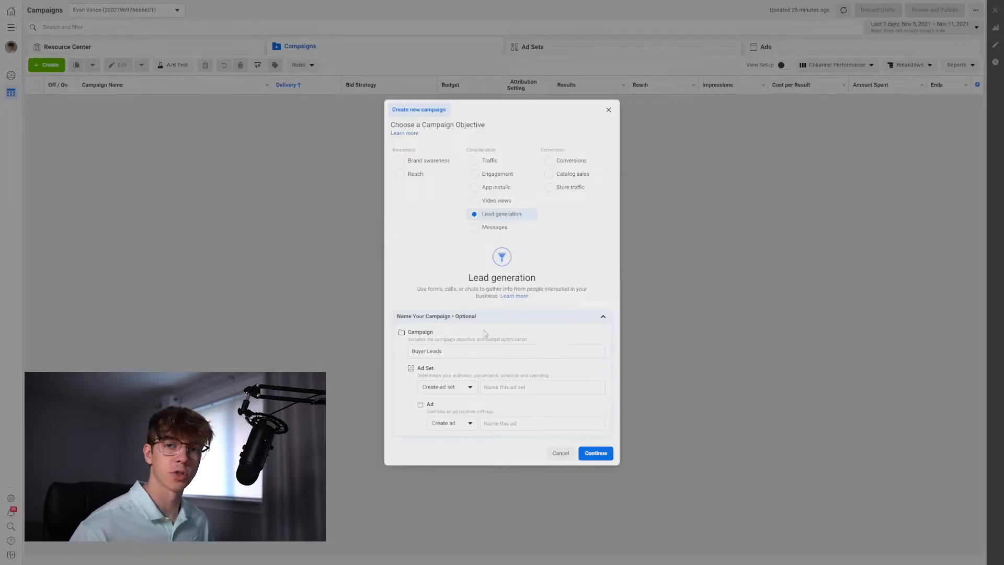
click(525, 389)
text(To)
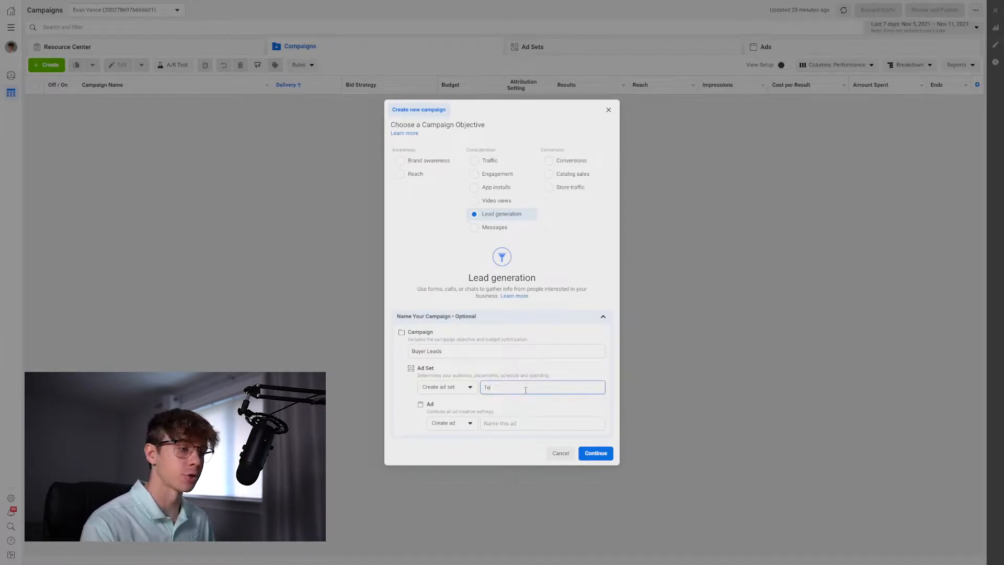
text(ronto Buyers)
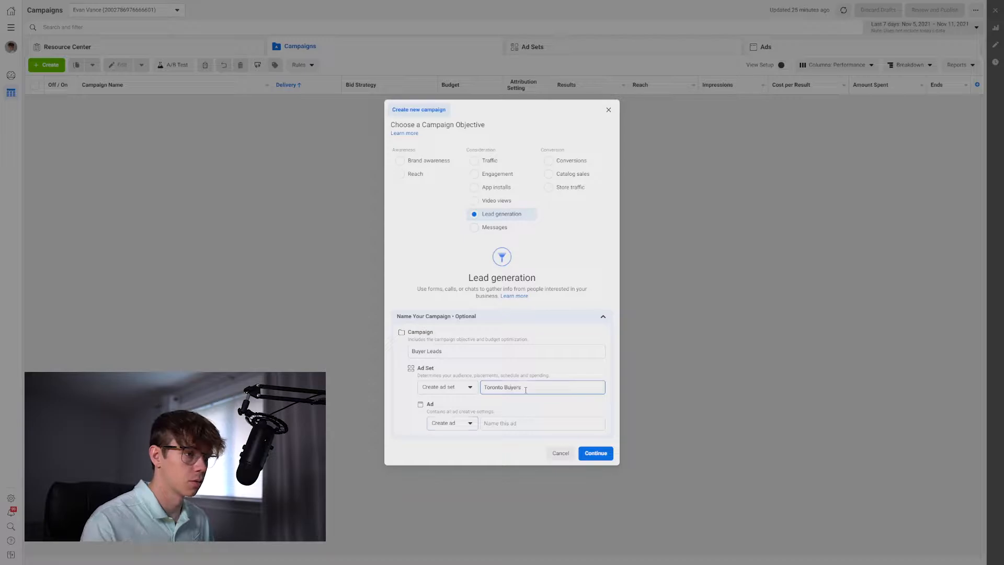
Name the ad Ad 1 and continue to the campaign editor.
key(Tab)
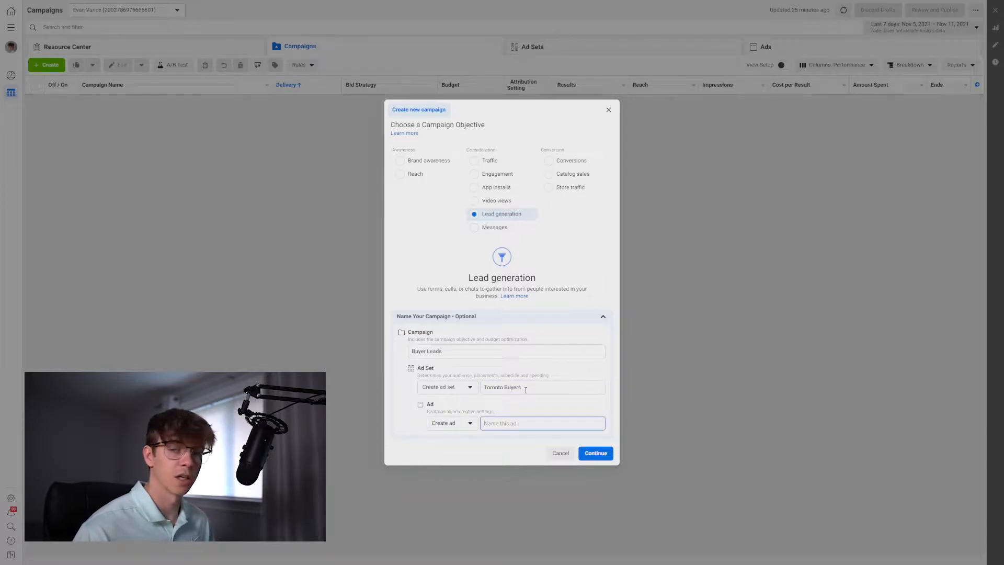
text(Ad 1)
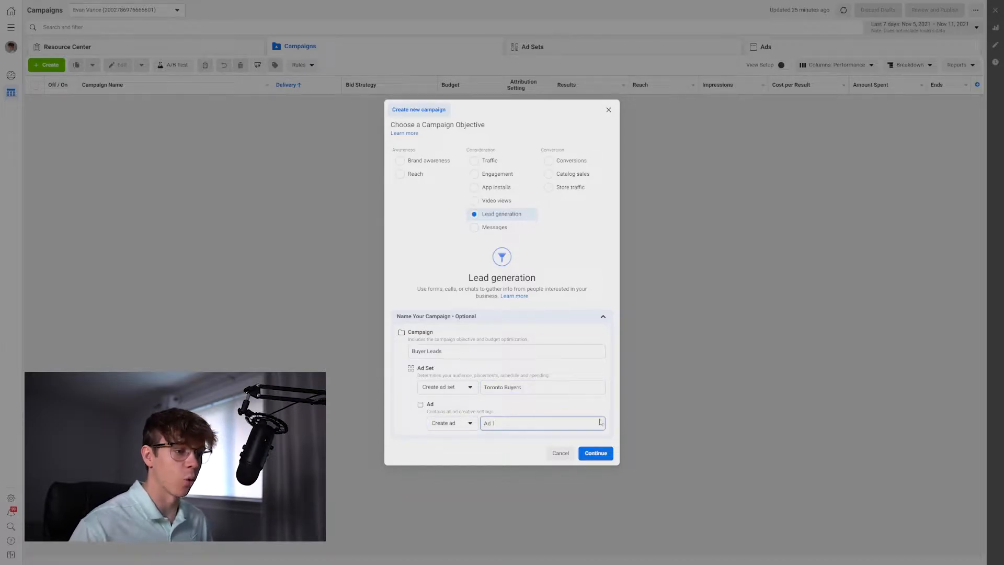
key(Return)
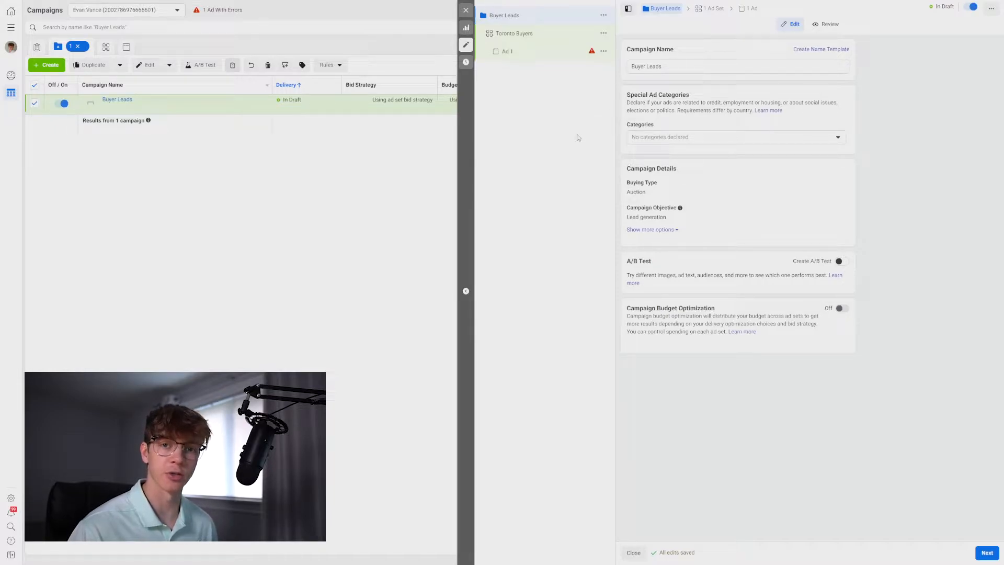
Declare the Housing special ad category for the campaign.
drag(627, 95, 702, 96)
click(702, 97)
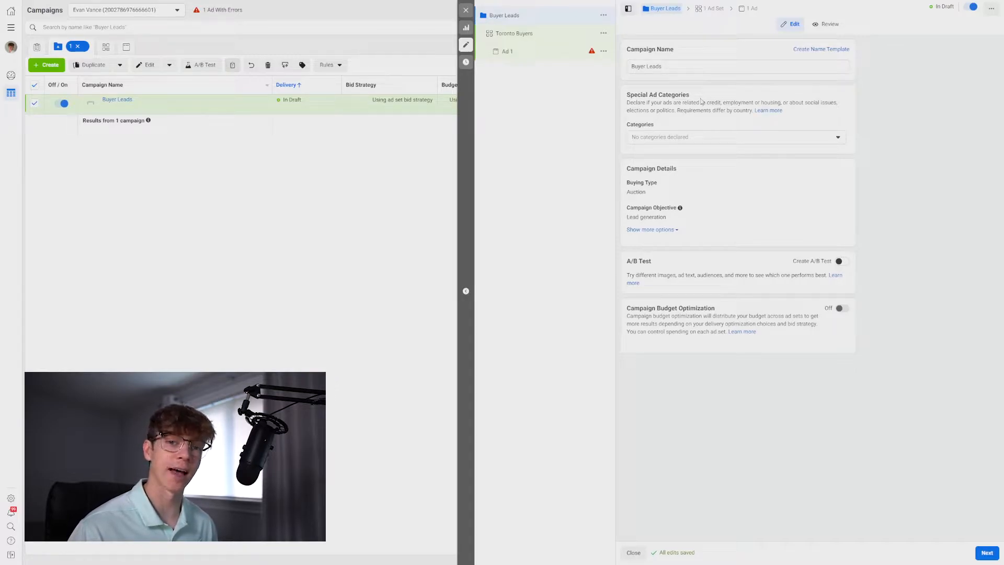
click(689, 138)
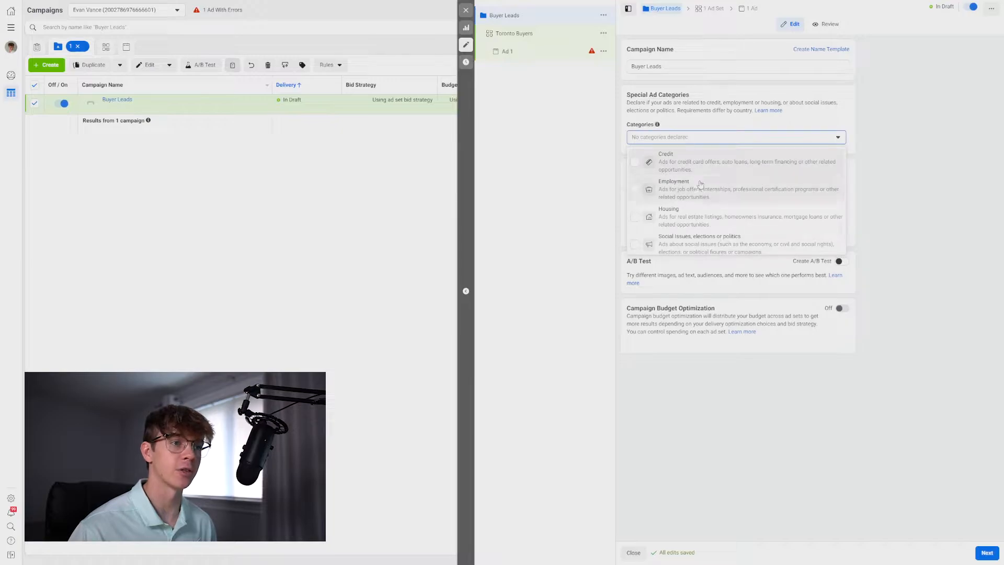
click(691, 216)
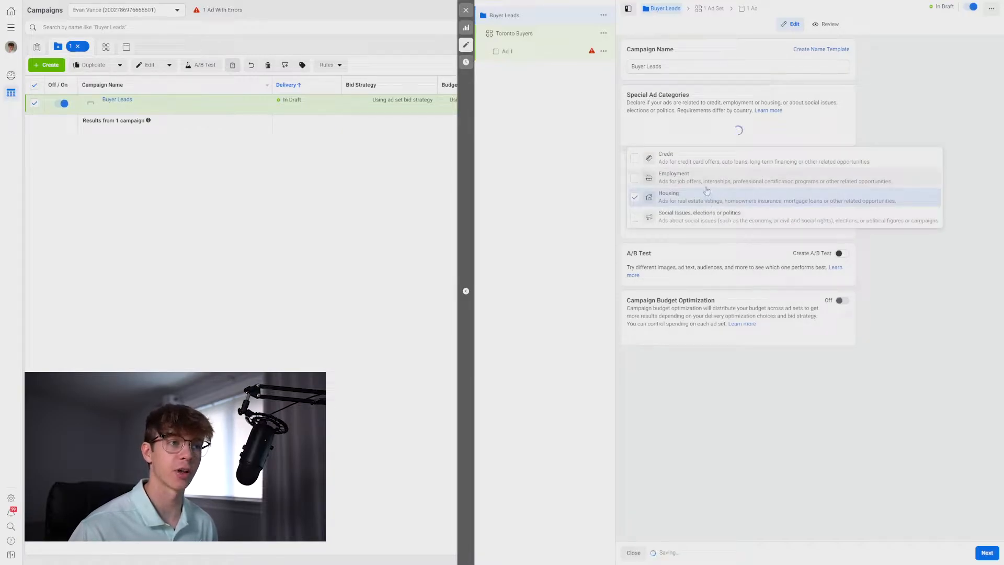
click(882, 117)
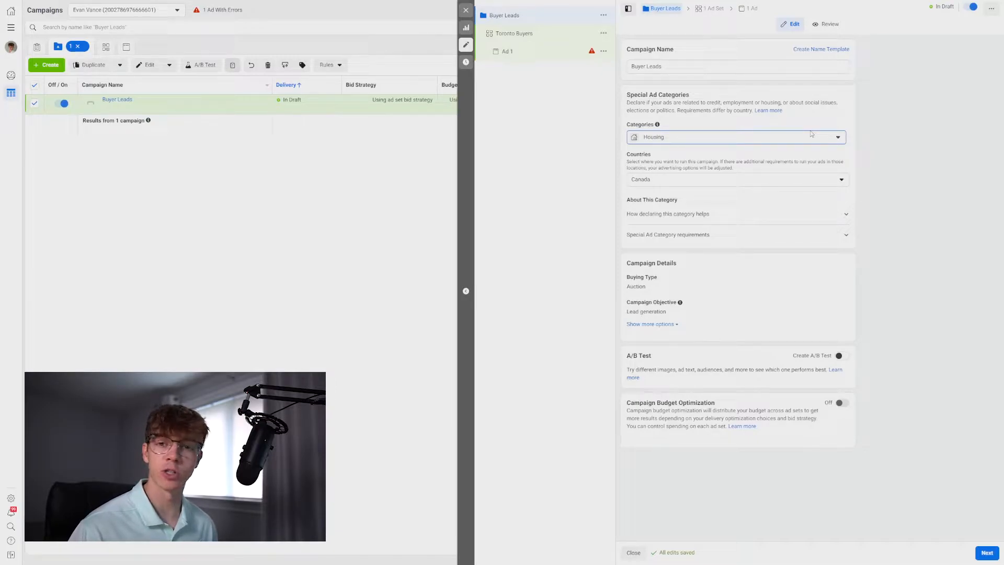
Open the special ad category countries list and scroll through the options.
click(779, 181)
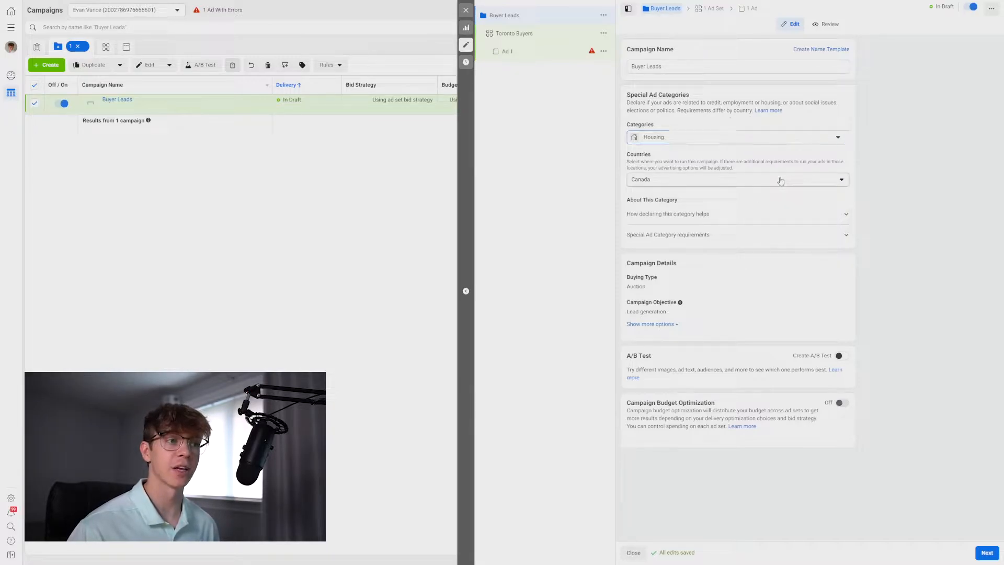
click(758, 222)
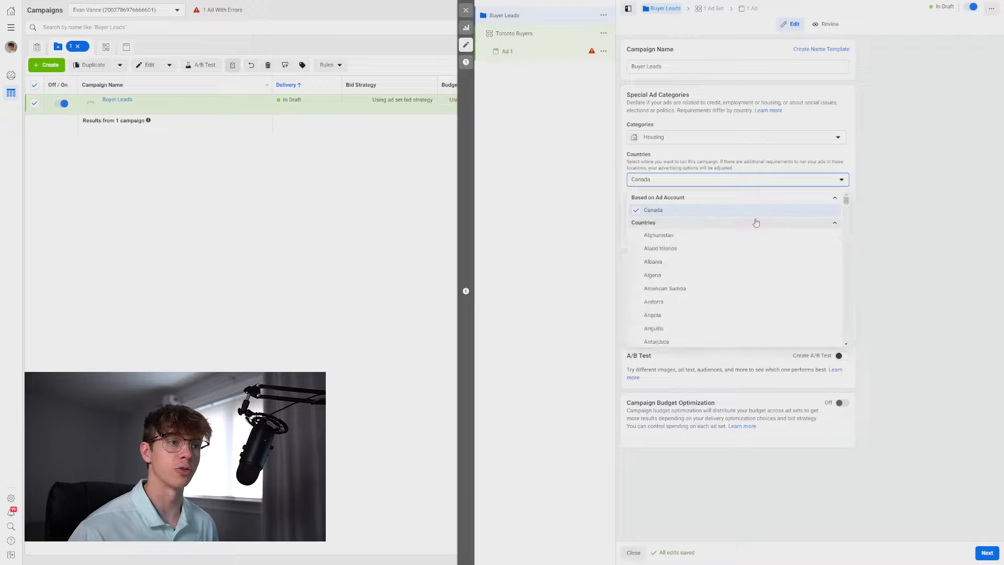
scroll(750, 278, down, 2)
scroll(751, 277, down, 9)
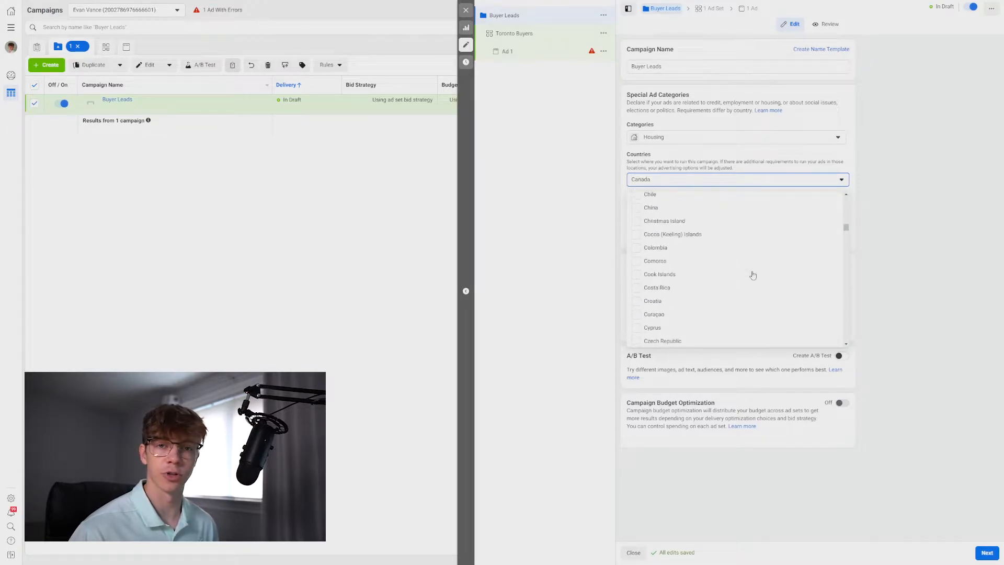
click(918, 227)
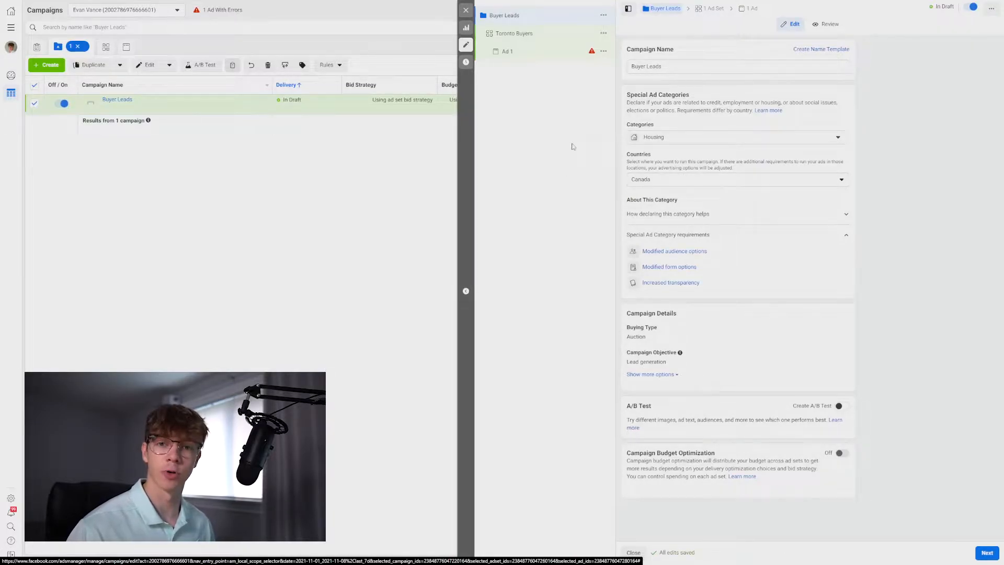
Open the Toronto Buyers ad set and set its start date to Nov 13, 2021.
click(541, 34)
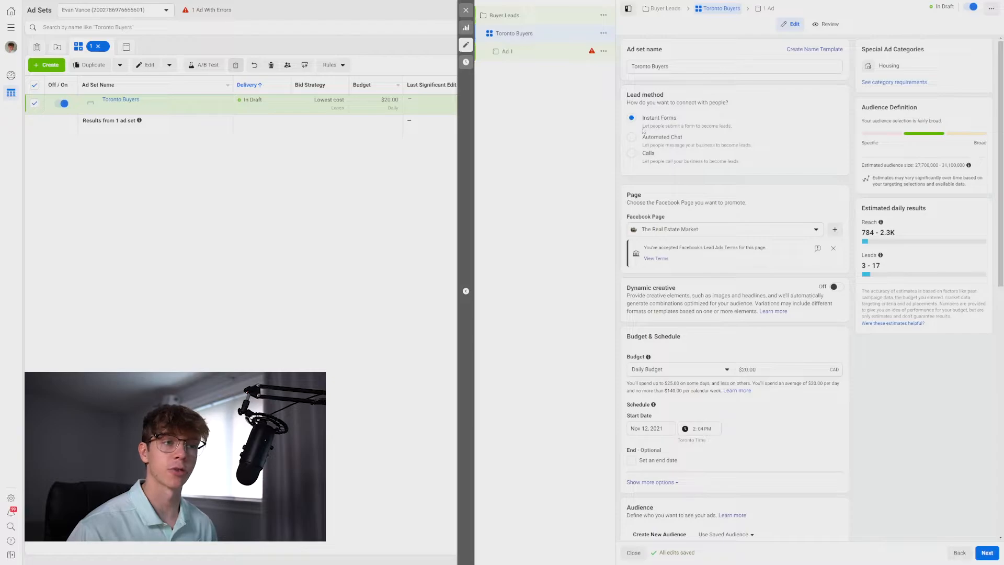
scroll(640, 196, down, 2)
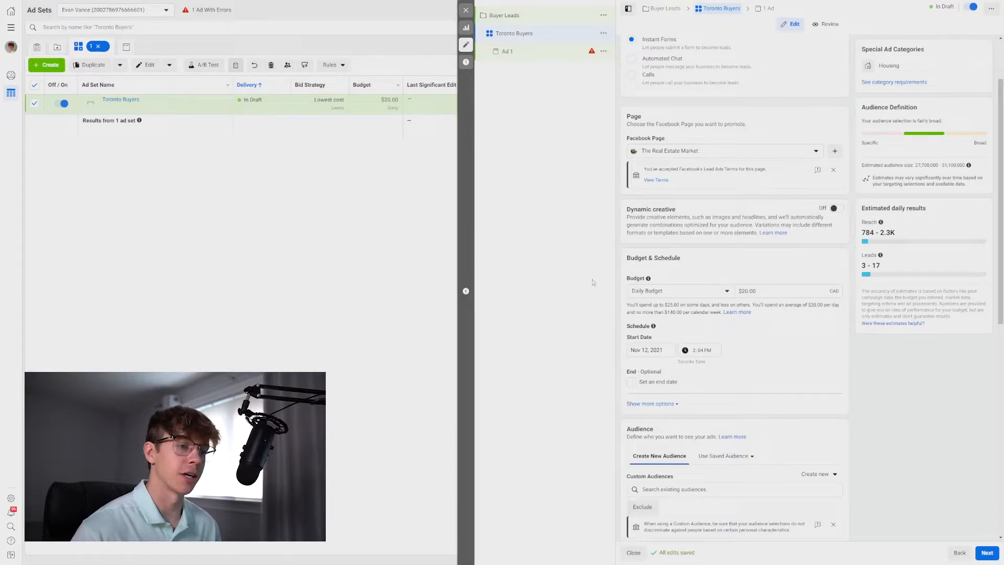
scroll(623, 309, down, 3)
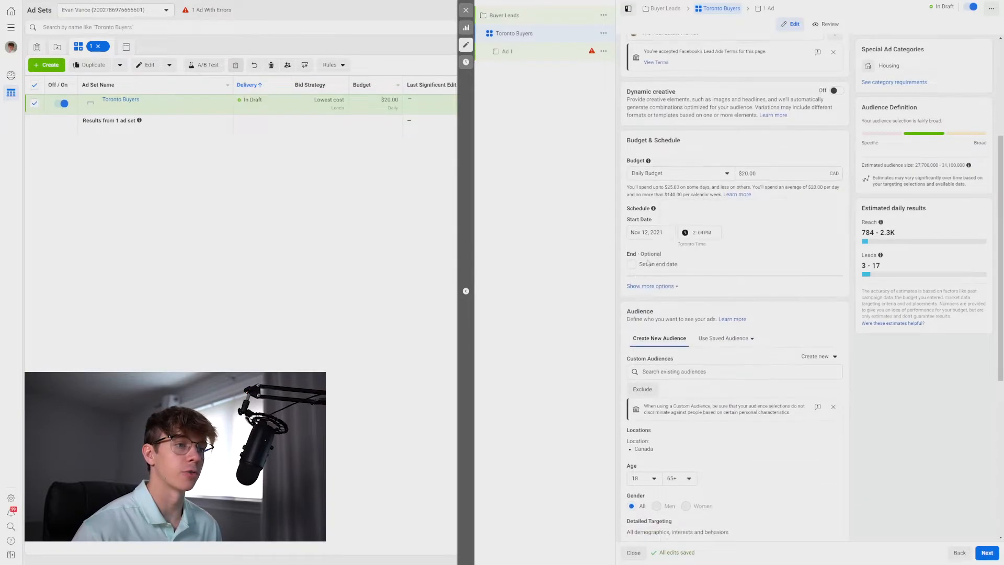
click(644, 232)
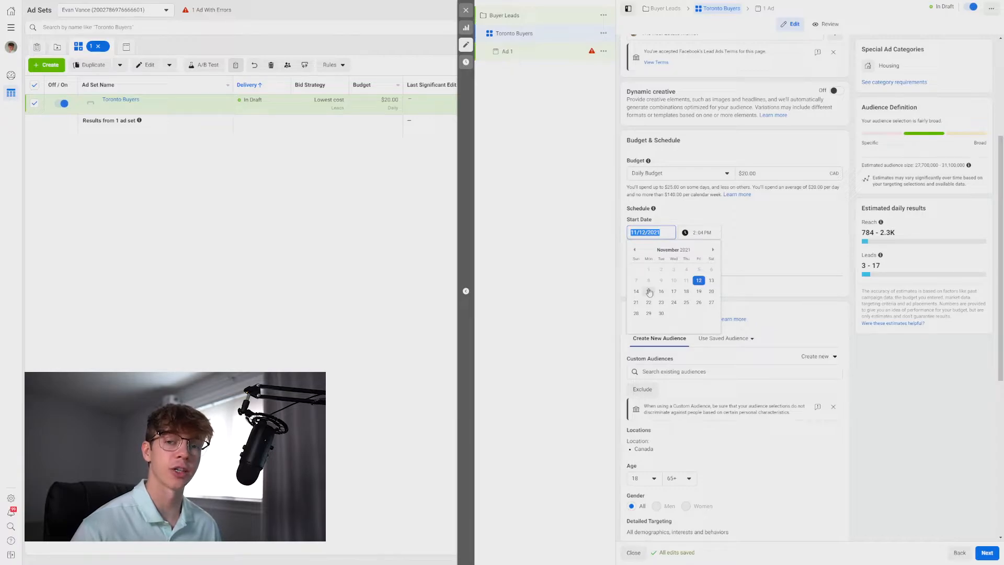
click(761, 266)
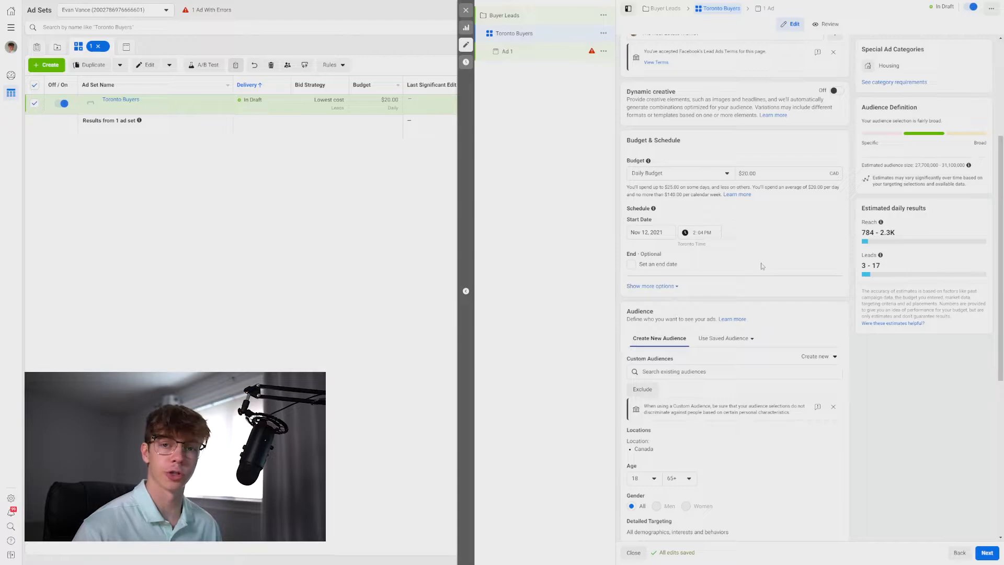
click(653, 233)
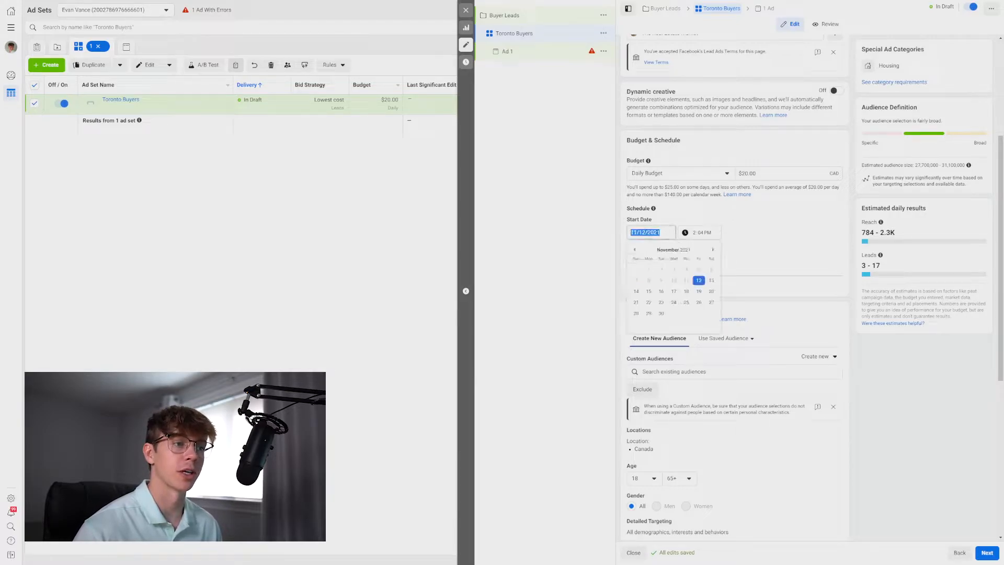
click(713, 278)
Set the ad set's start time to 9:00 AM.
click(709, 236)
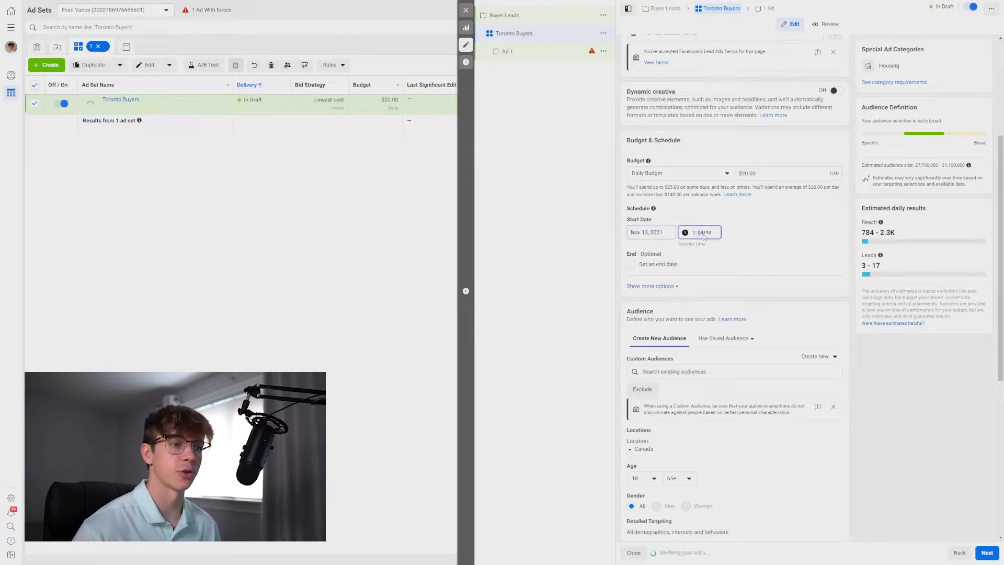
click(693, 234)
text(9)
click(702, 236)
text(00)
click(709, 235)
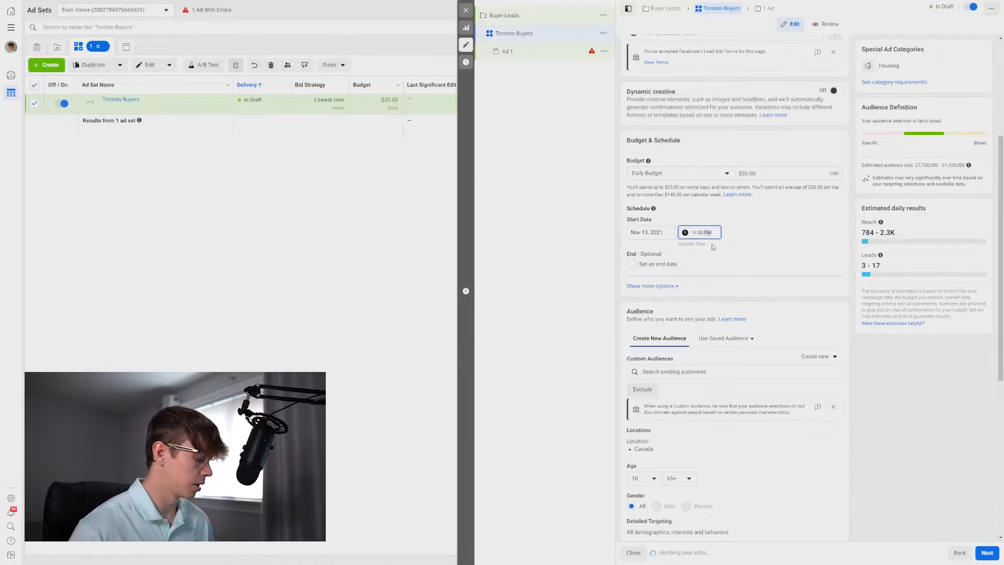
text(a)
Enable an end date for the ad set and set it to Dec 13, 2021.
click(649, 264)
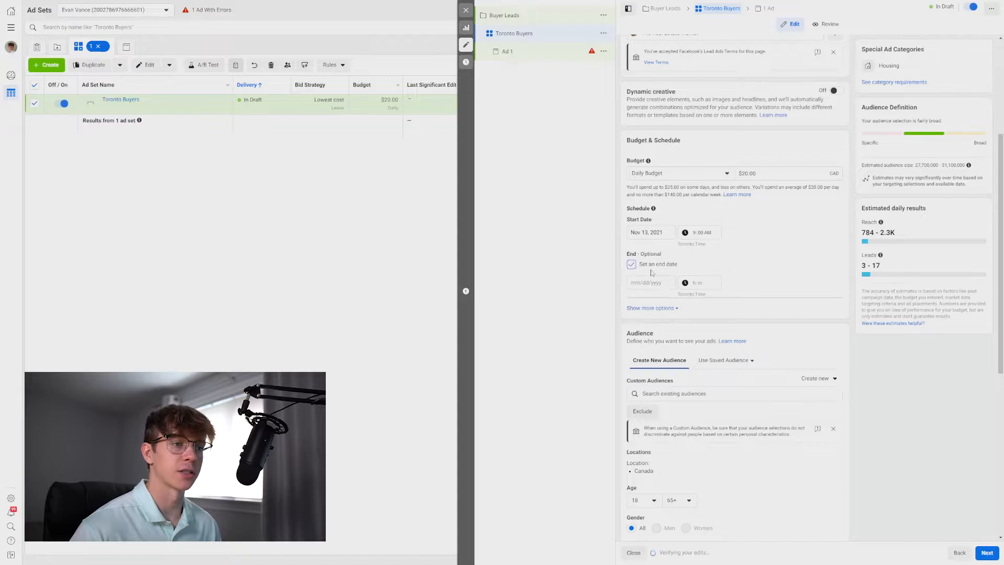
click(653, 282)
click(713, 299)
click(648, 341)
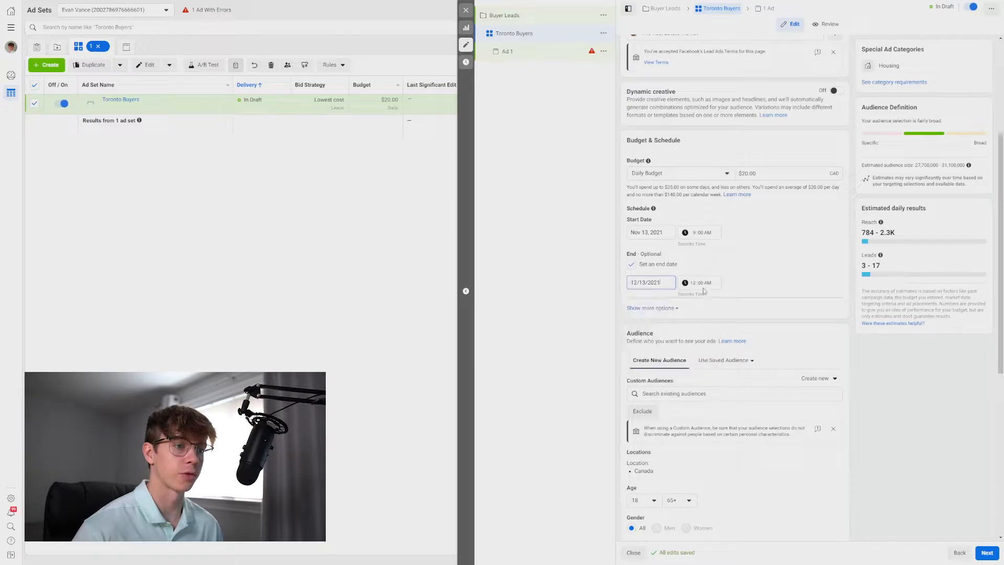
click(749, 274)
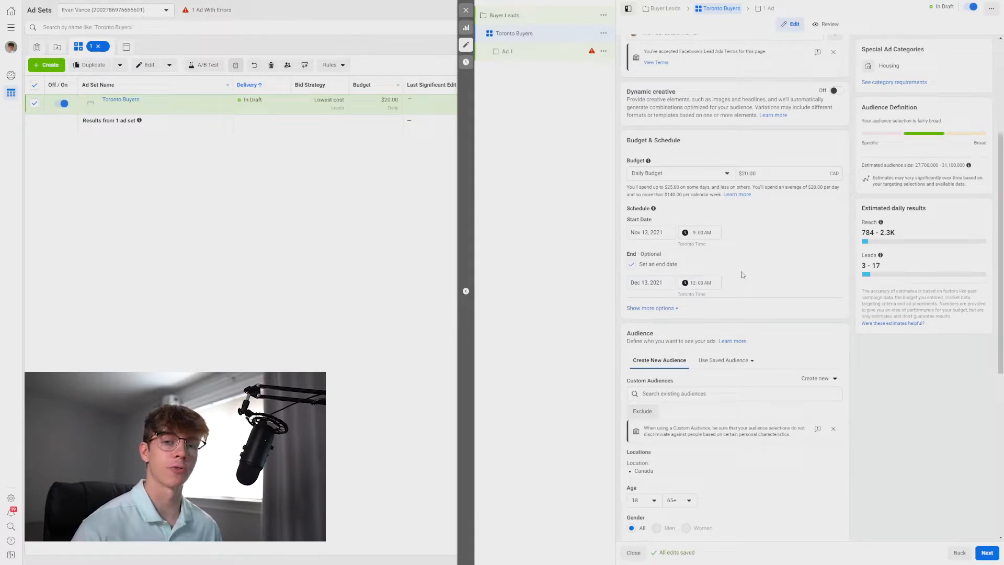
Edit the audience locations and target People living in this location.
click(755, 173)
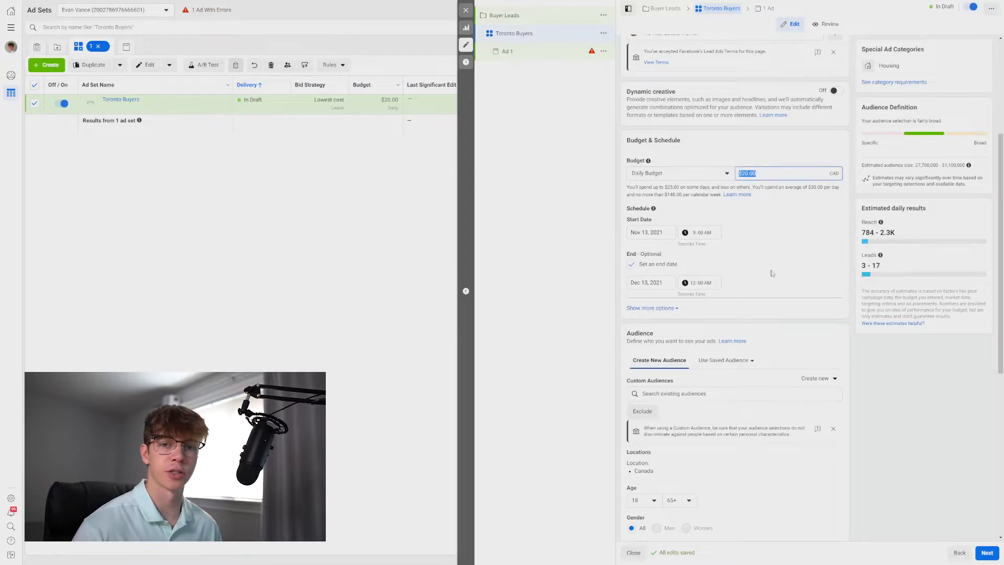
scroll(784, 262, down, 3)
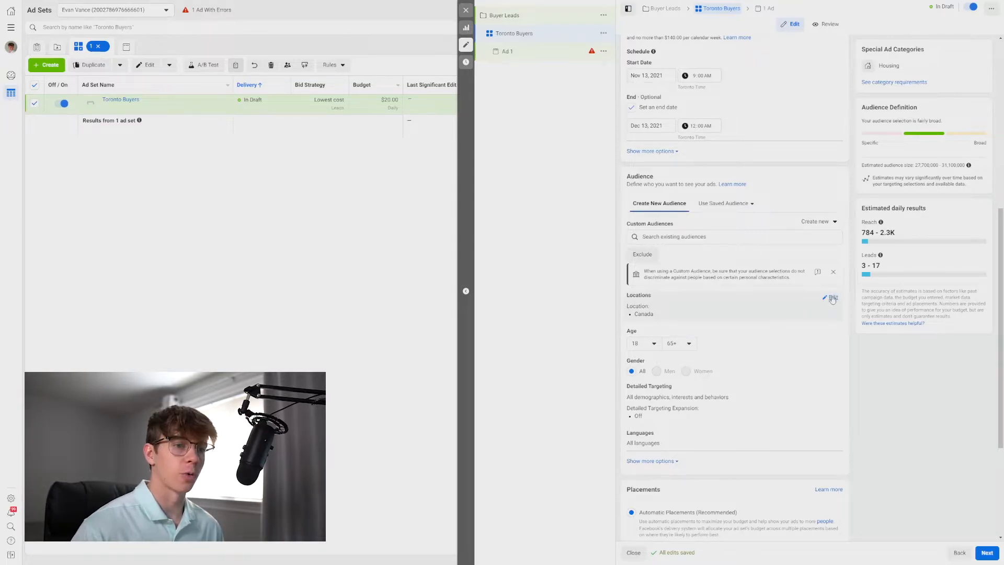
click(830, 299)
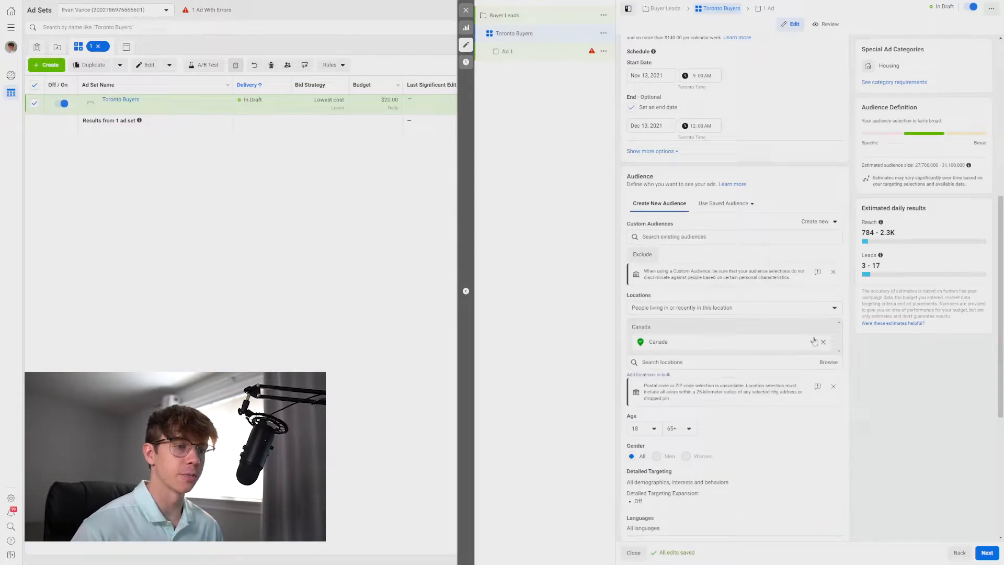
click(683, 310)
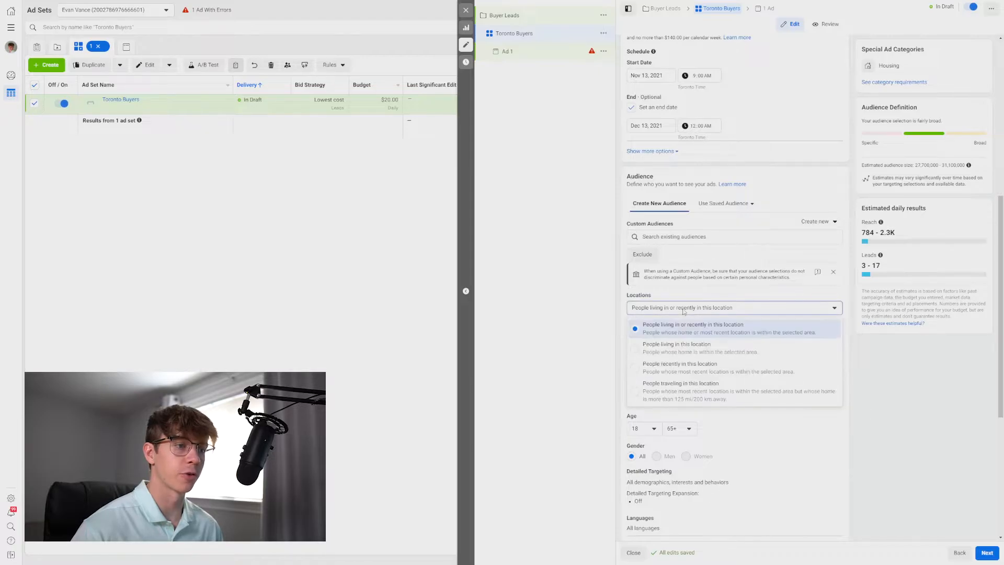
click(685, 348)
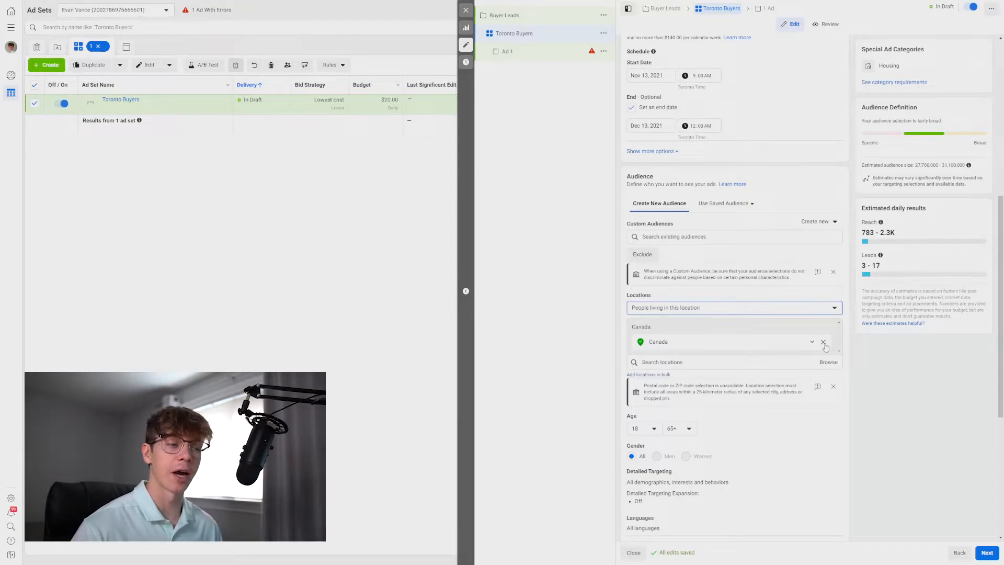
Replace Canada with Toronto, Ontario as the audience location and open its radius options.
click(823, 343)
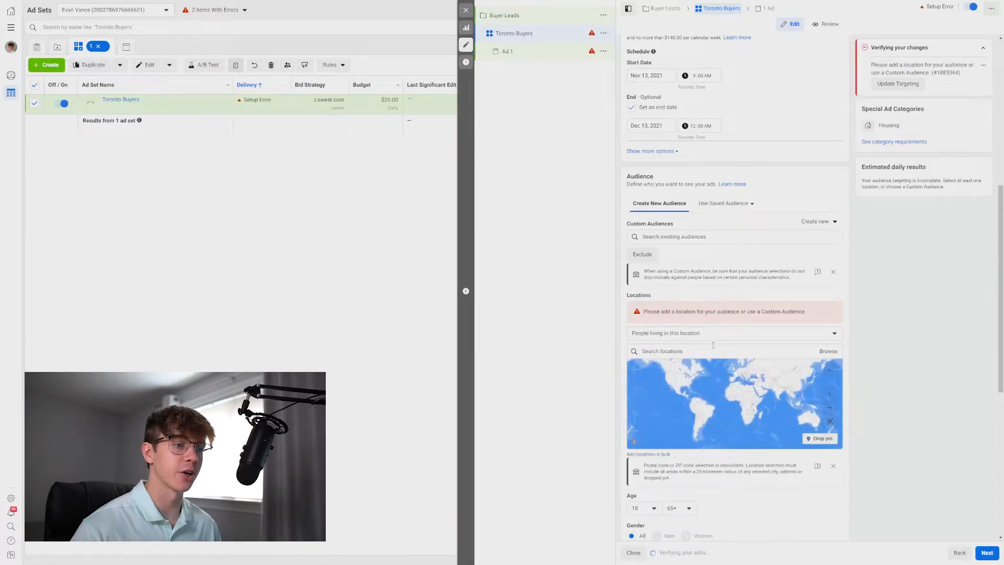
click(703, 351)
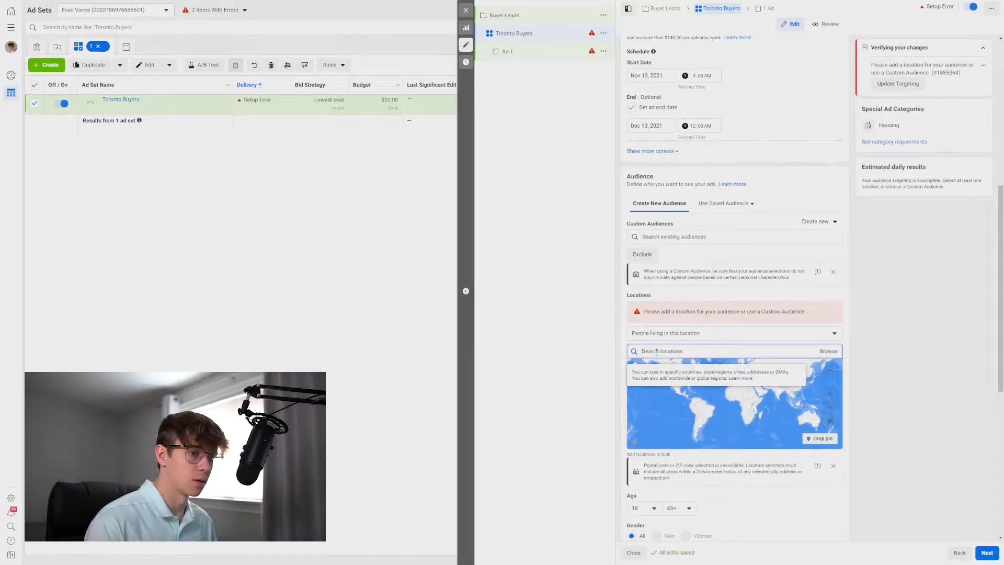
text(toronto)
click(681, 370)
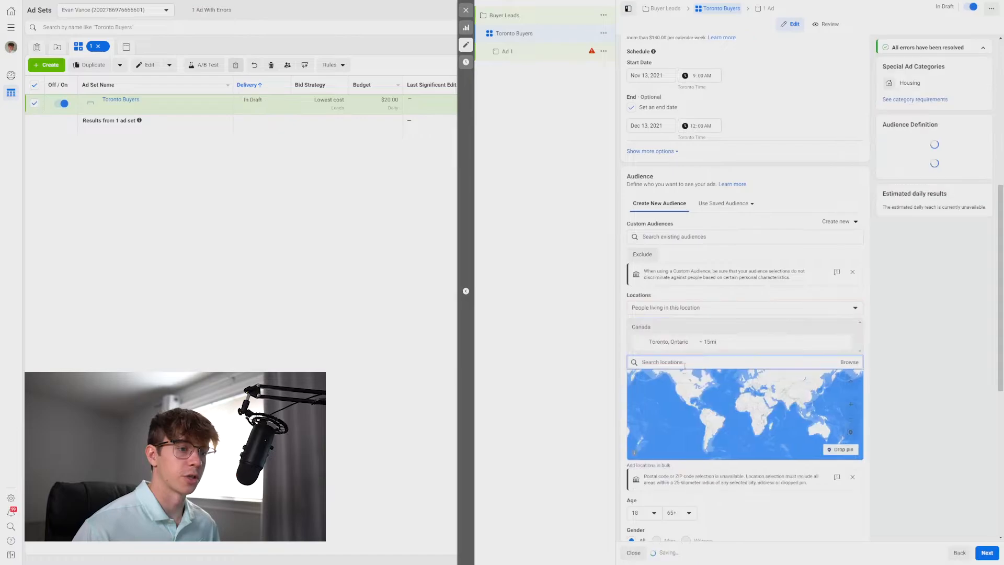
click(711, 342)
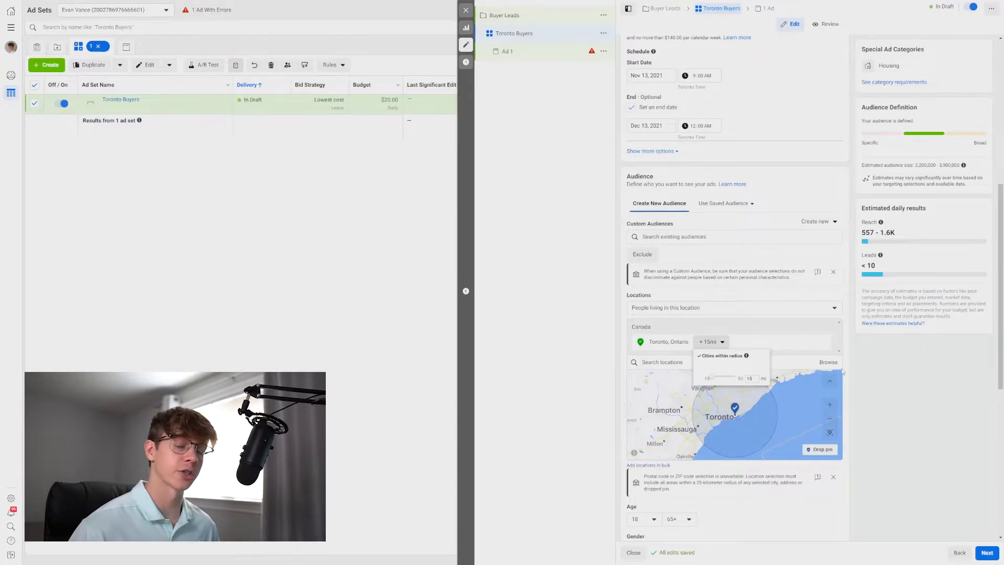
Add Zillow and Real estate as detailed targeting interests for the audience.
click(891, 386)
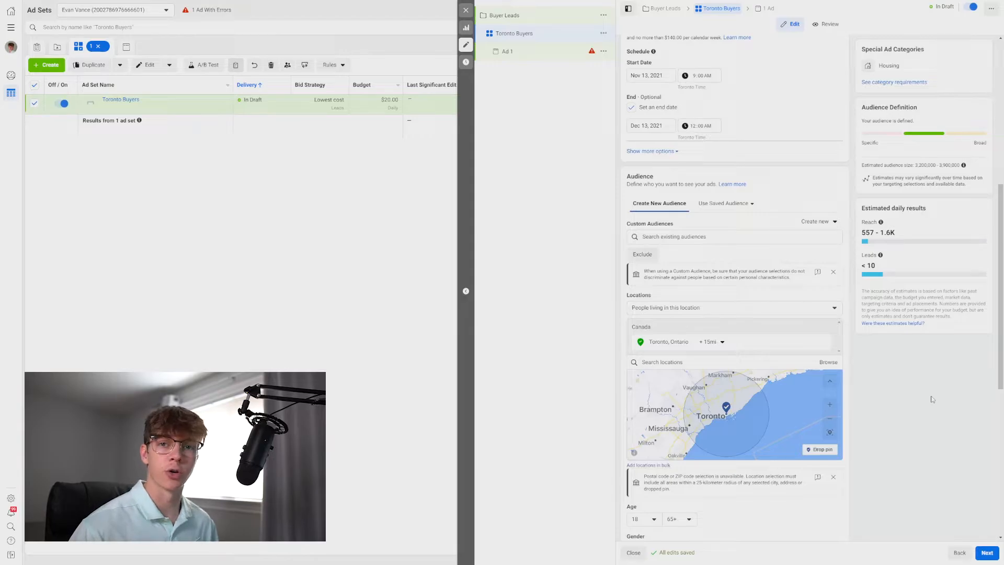
scroll(850, 378, down, 2)
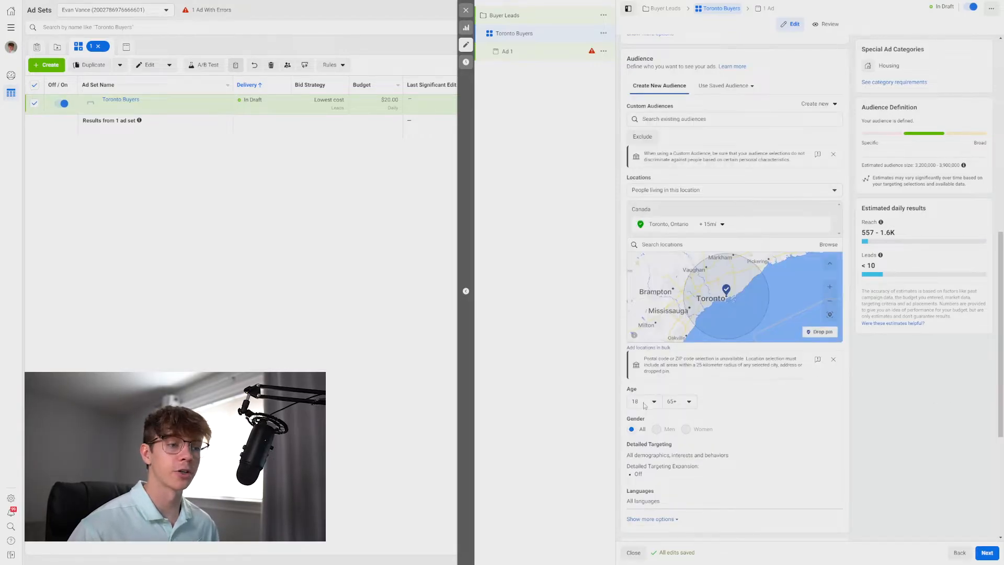
scroll(880, 404, down, 1)
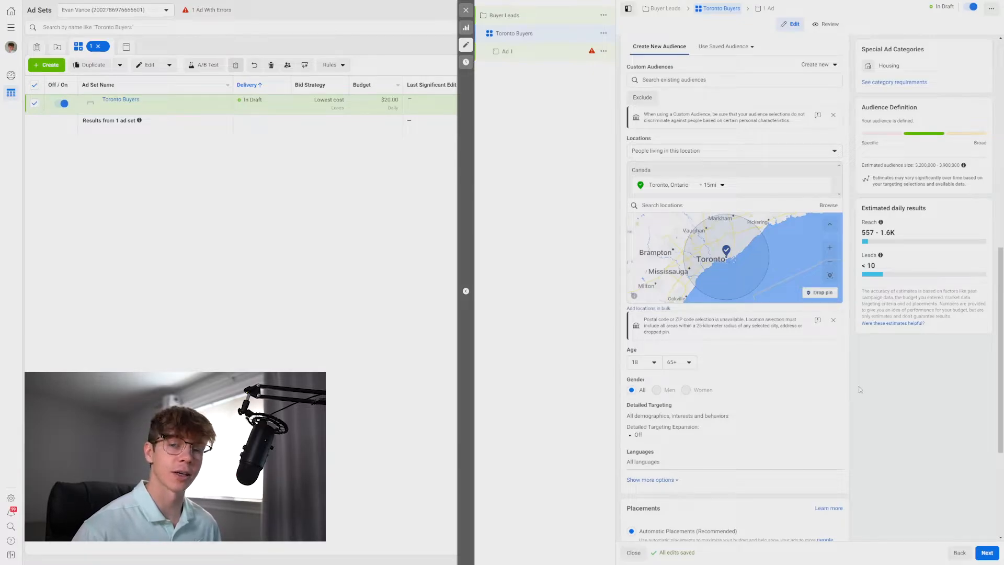
scroll(859, 389, down, 1)
scroll(862, 390, down, 1)
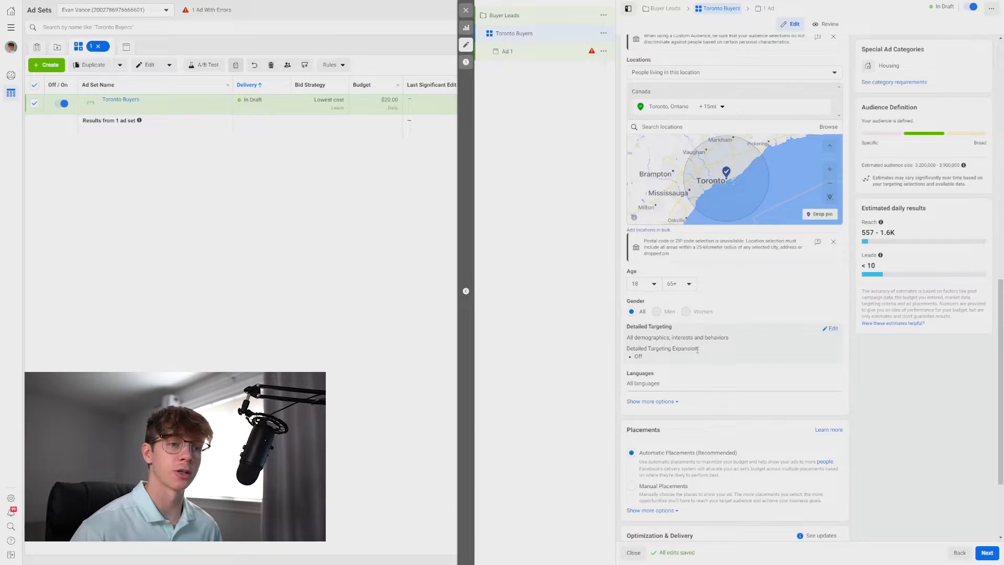
click(830, 331)
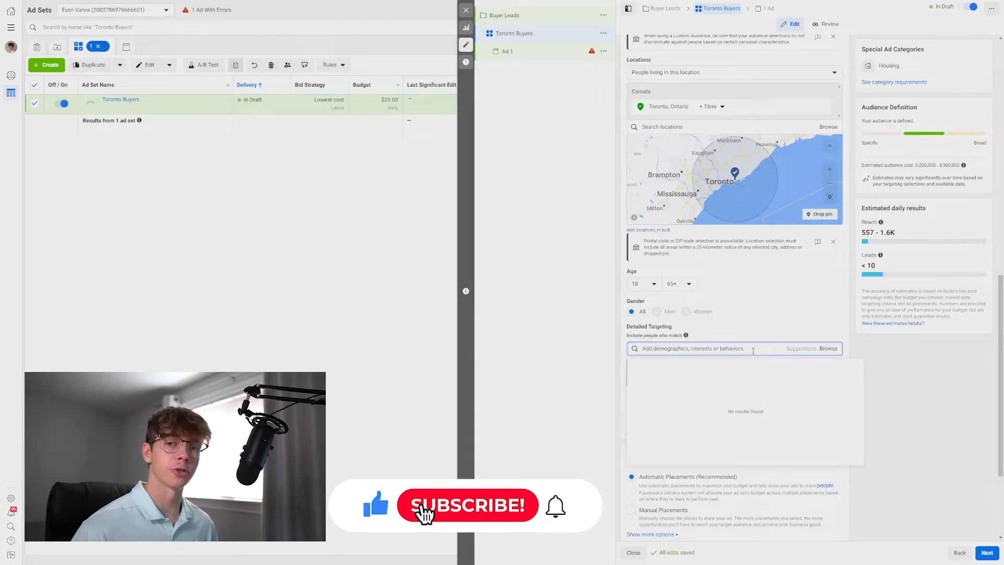
text(zillow)
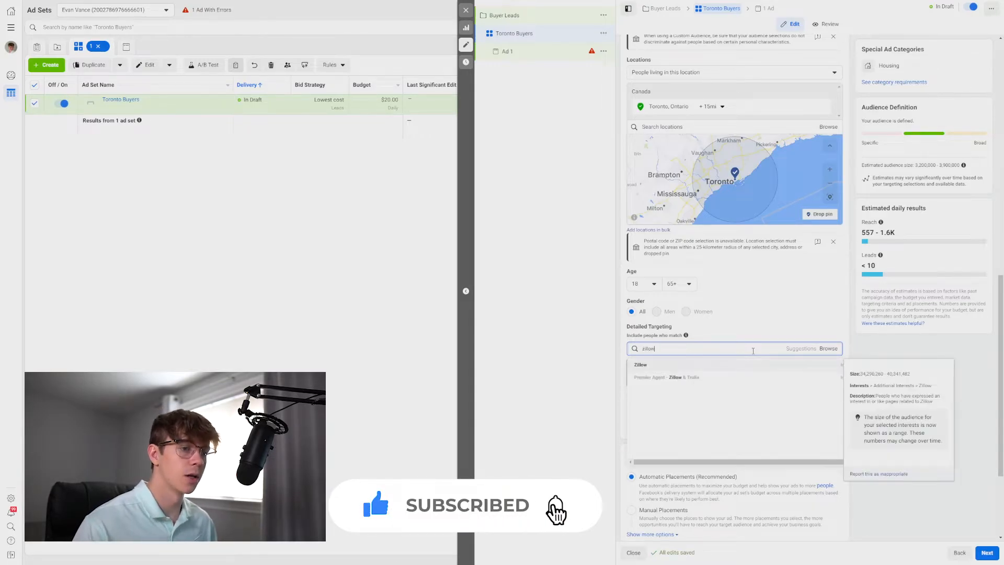
click(697, 371)
text(real estate)
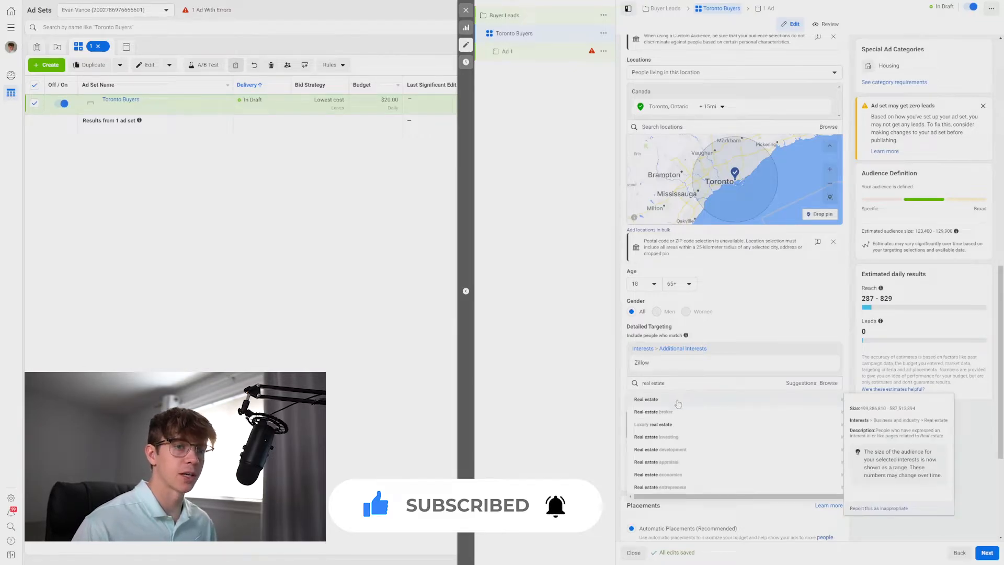
click(678, 400)
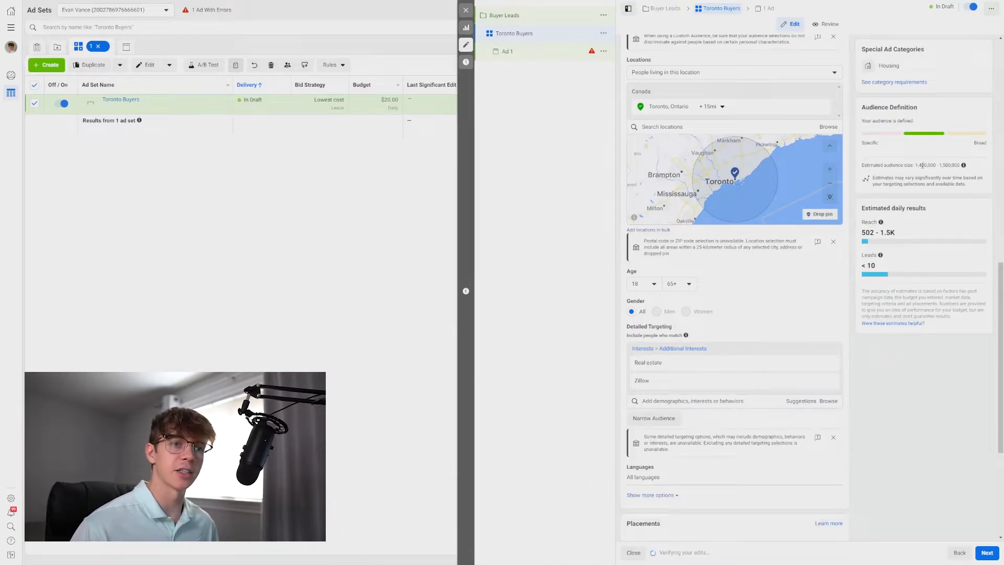
Set the audience language to English (All).
drag(915, 166, 955, 165)
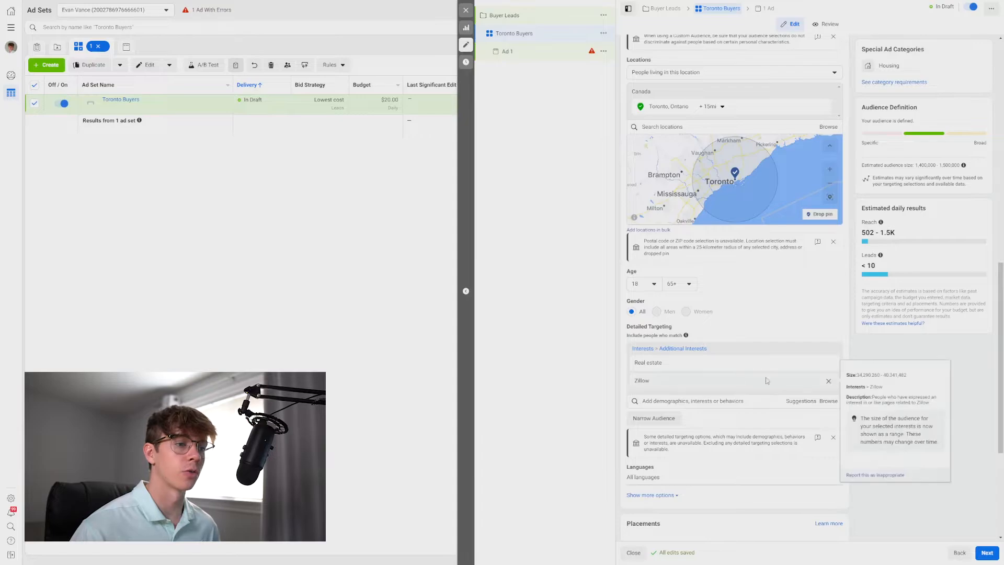
mouse_move(715, 363)
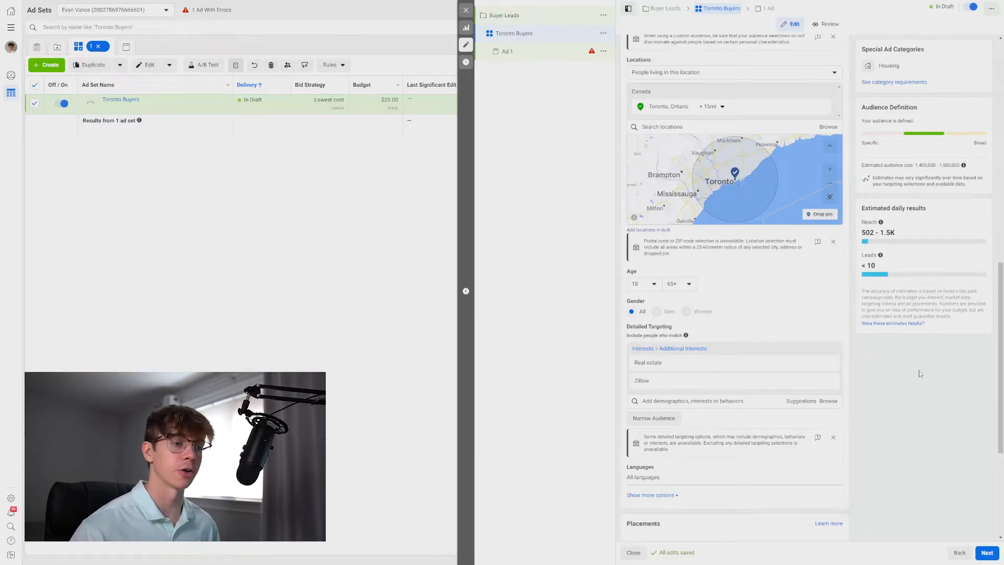
scroll(920, 373, down, 2)
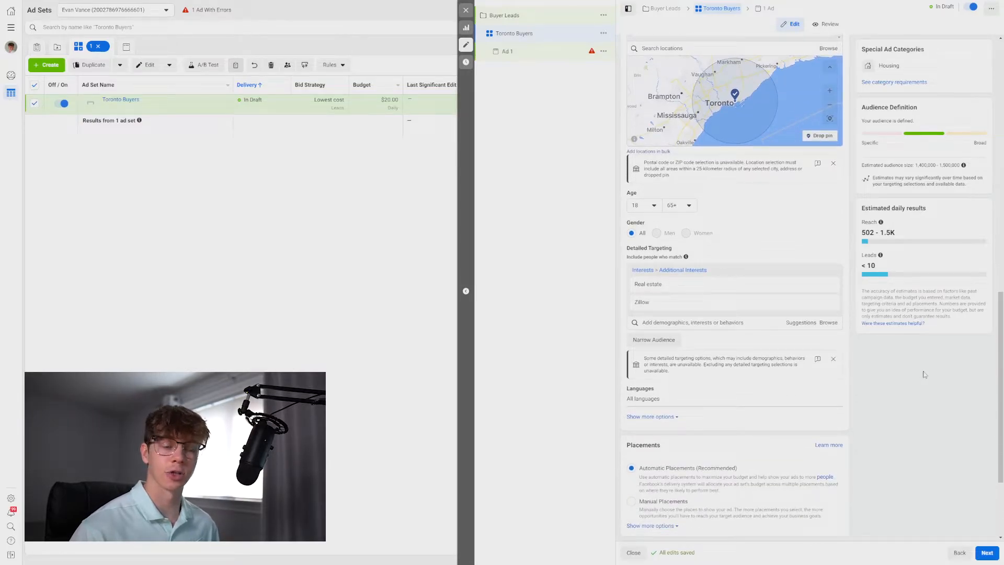
scroll(922, 372, down, 3)
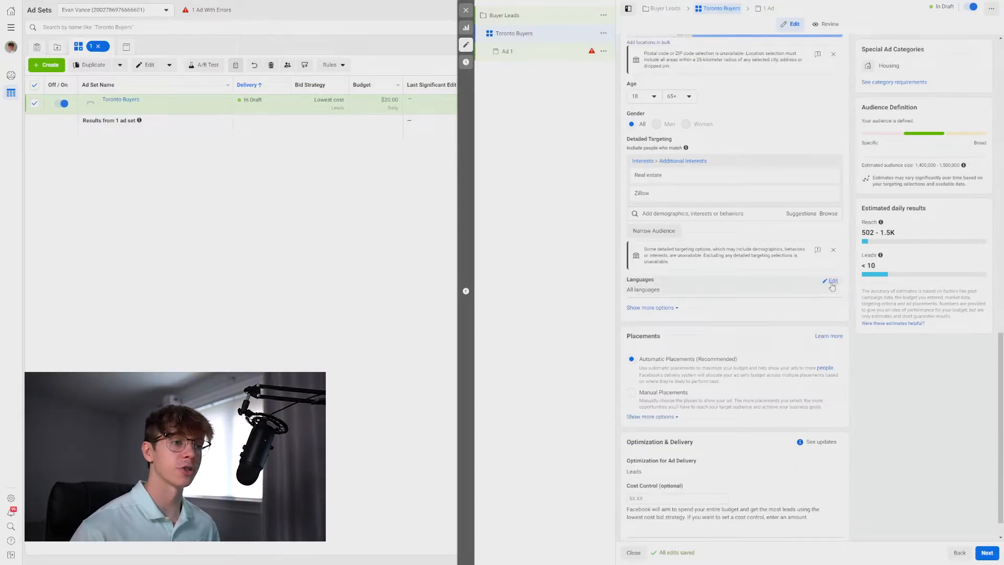
click(833, 282)
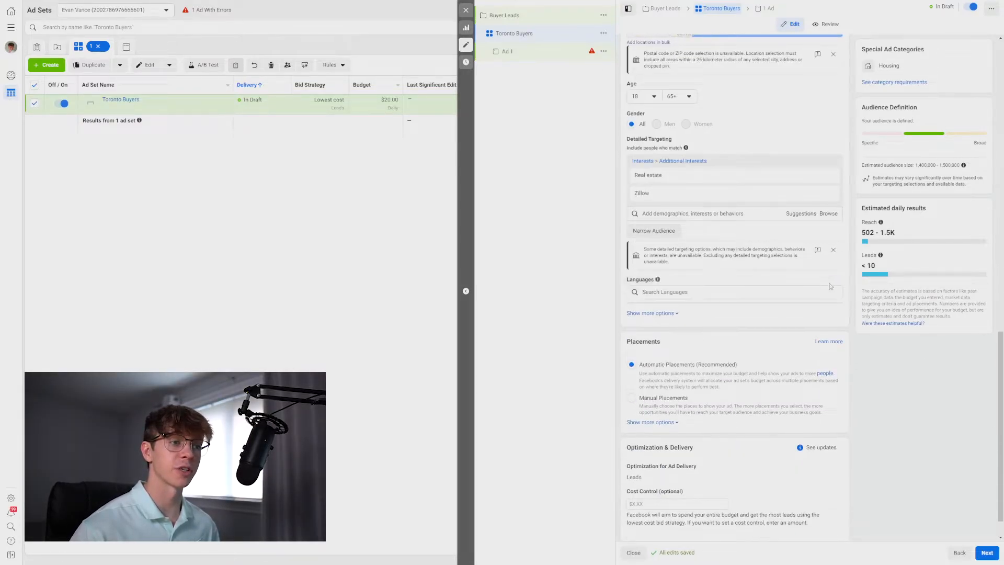
click(746, 295)
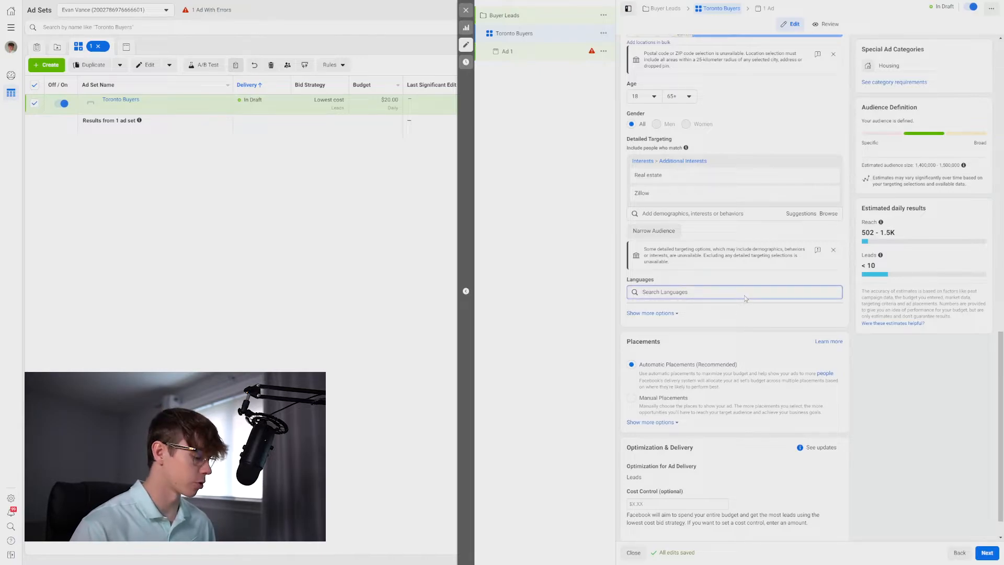
text(eng)
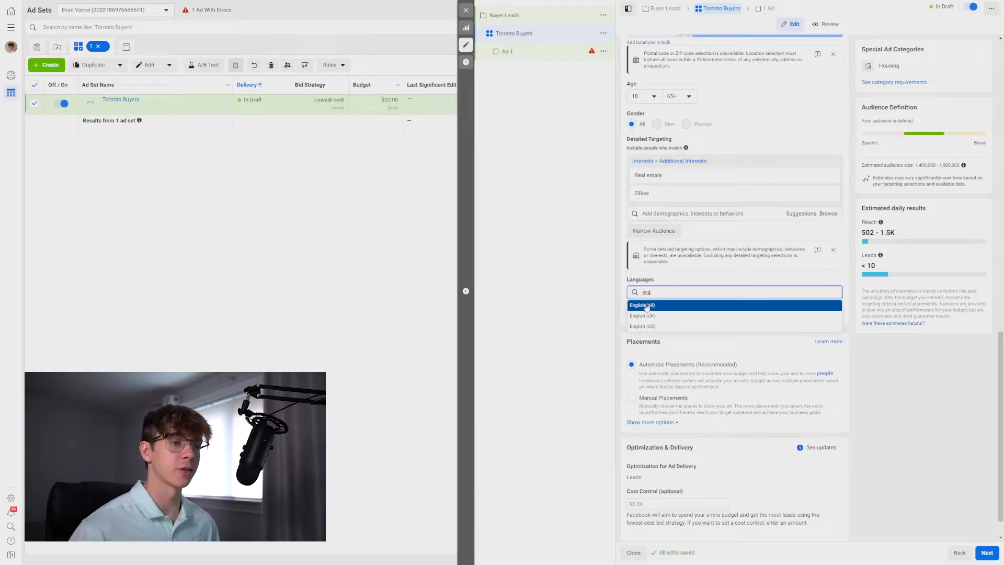
click(647, 306)
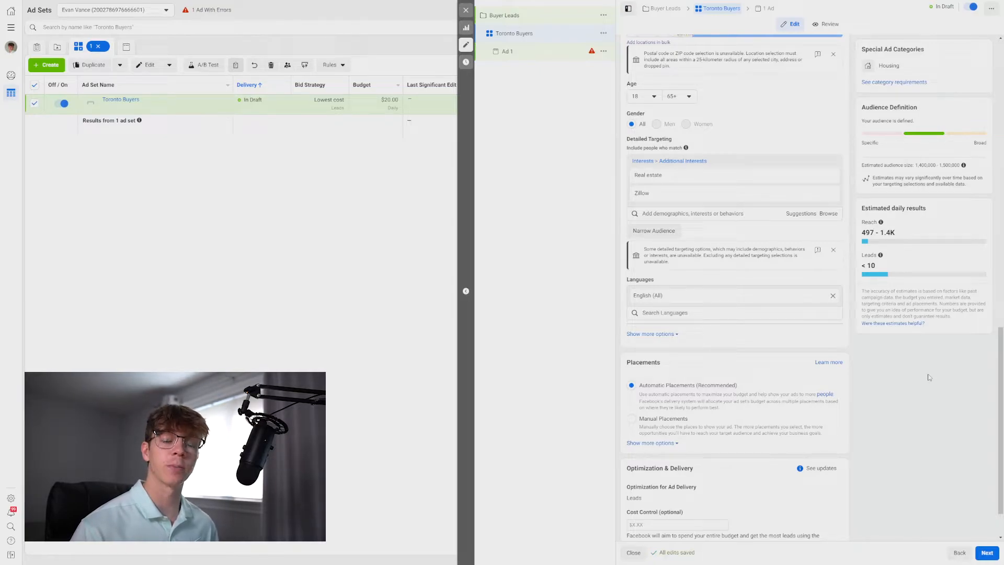
Switch to Manual Placements and deselect the Audience Network platform.
scroll(648, 360, down, 1)
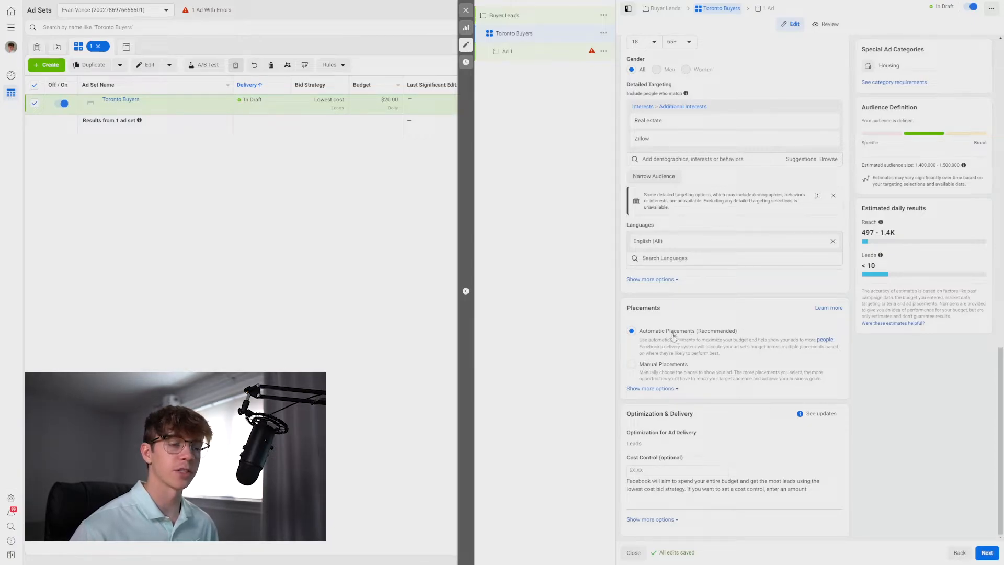
click(658, 370)
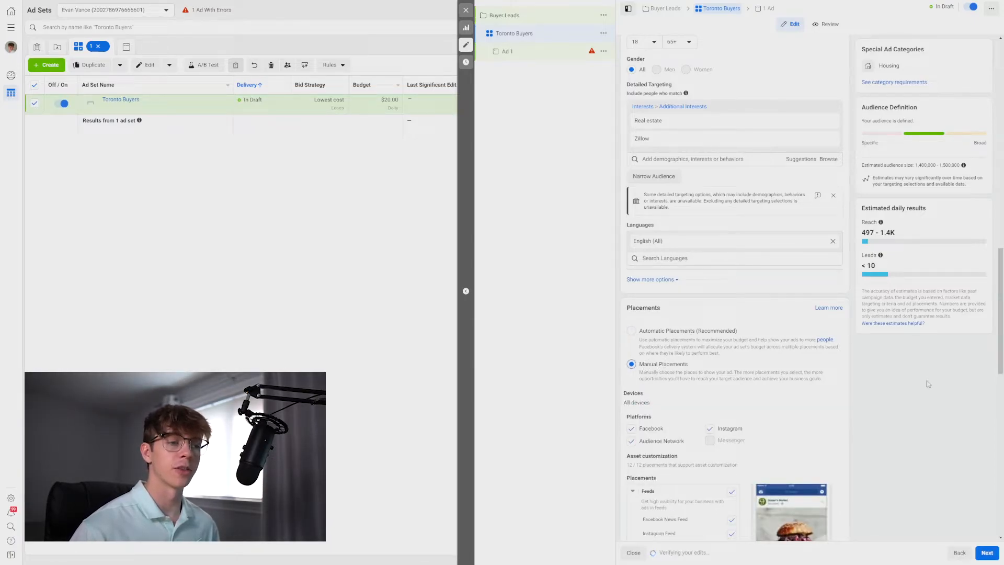
scroll(928, 385, down, 2)
click(632, 323)
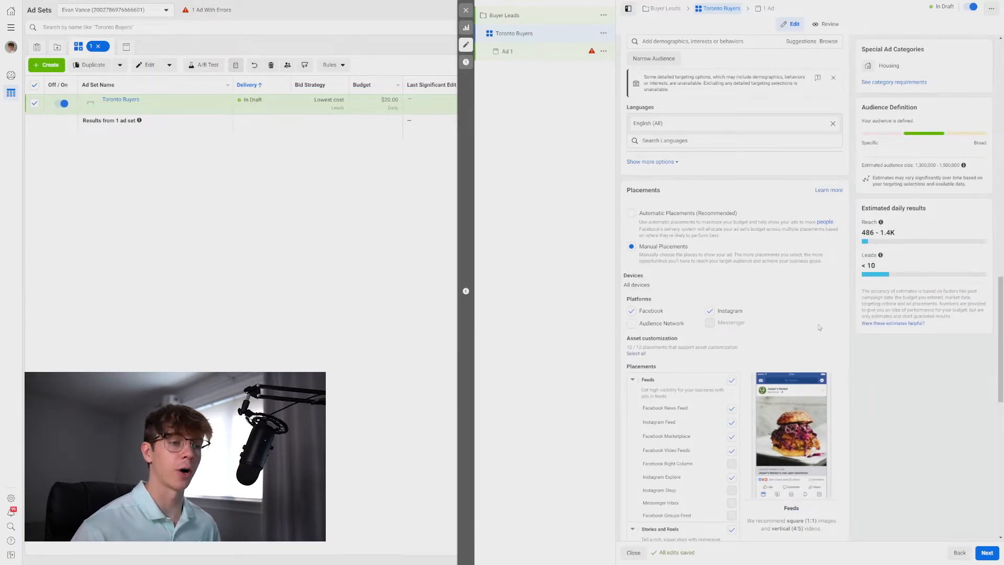
Deselect every placement except Facebook News Feed and Instagram Feed.
scroll(840, 327, down, 2)
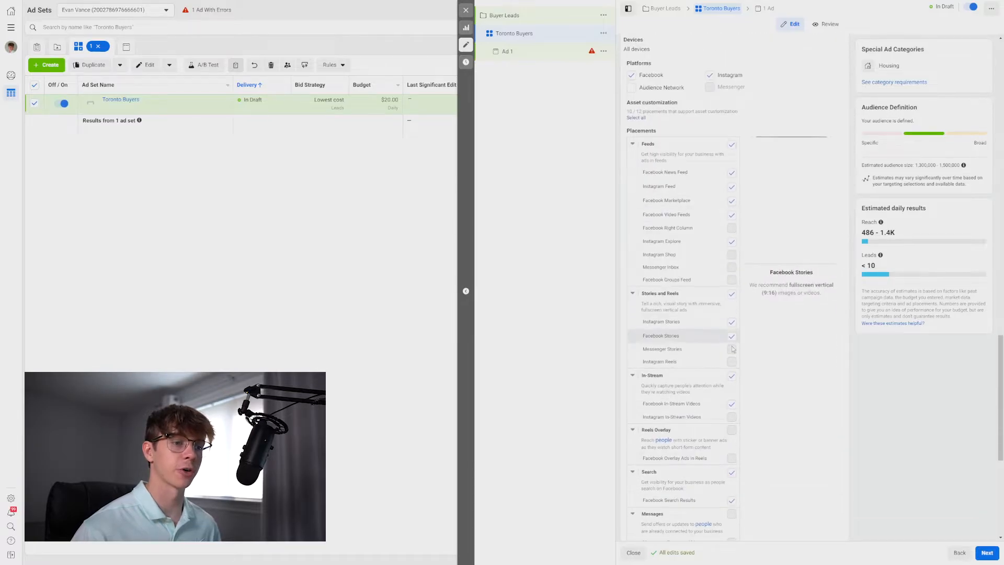
scroll(795, 378, down, 6)
scroll(795, 379, up, 3)
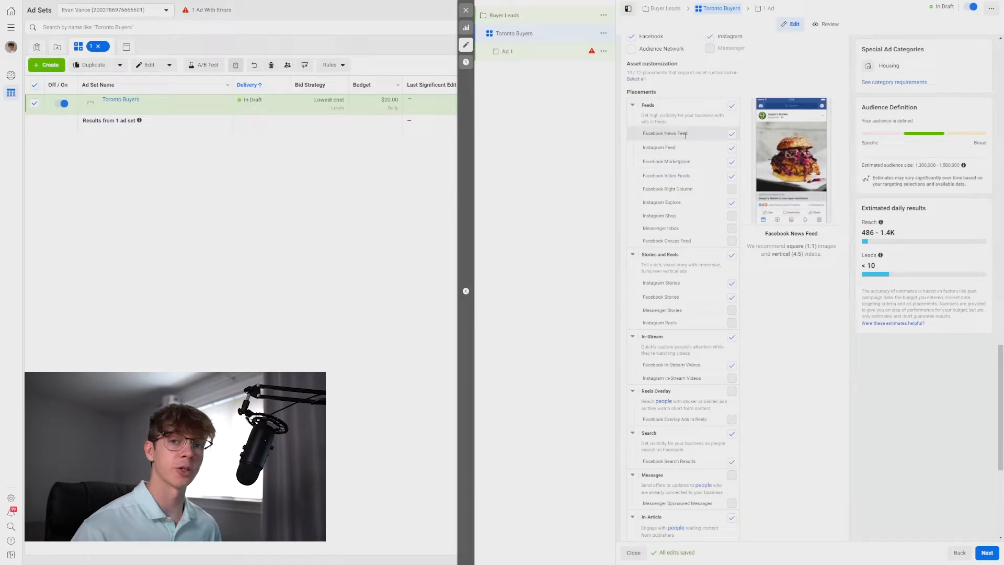
click(732, 162)
click(731, 177)
click(732, 204)
click(731, 256)
click(731, 337)
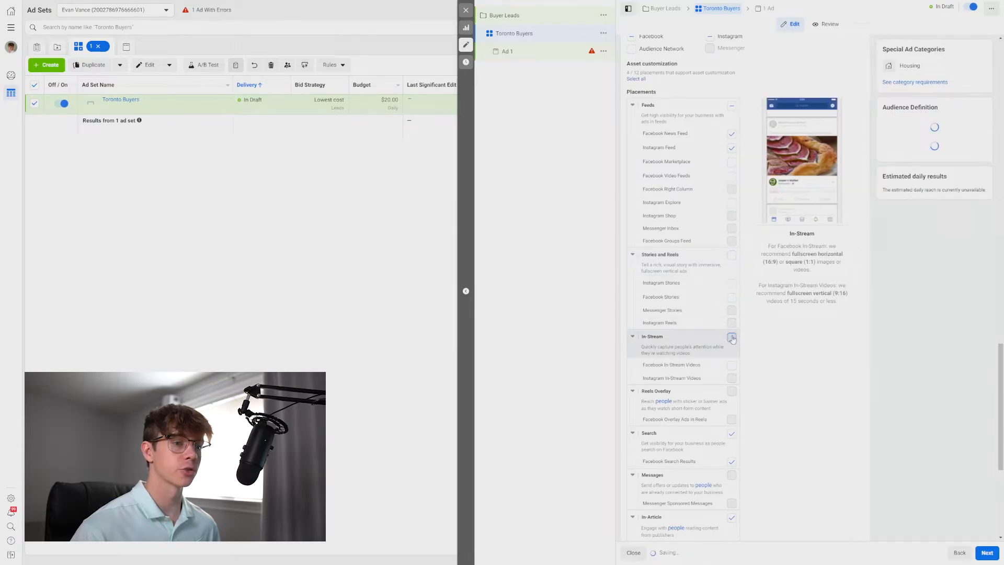
click(731, 433)
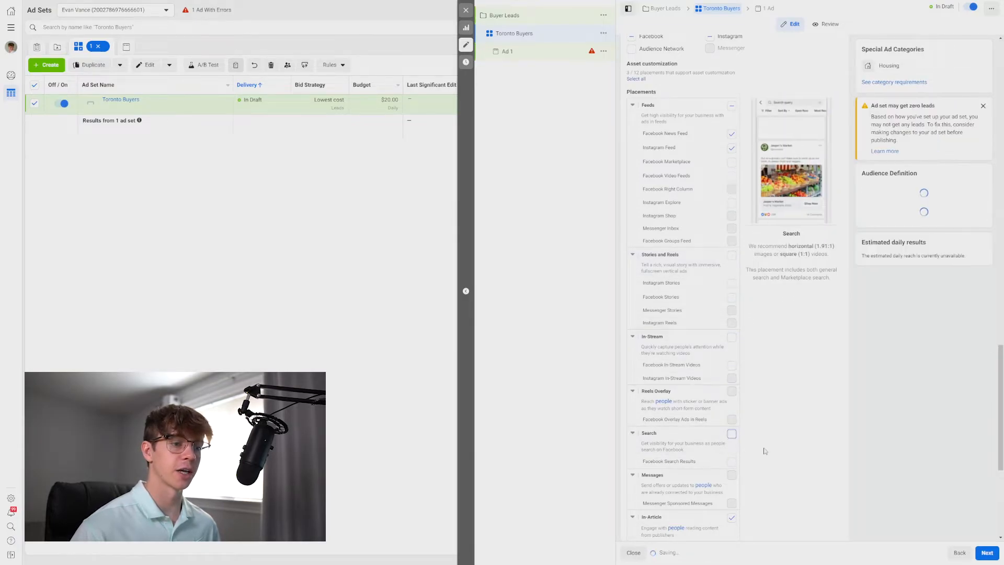
scroll(760, 455, down, 1)
click(731, 479)
scroll(784, 471, down, 2)
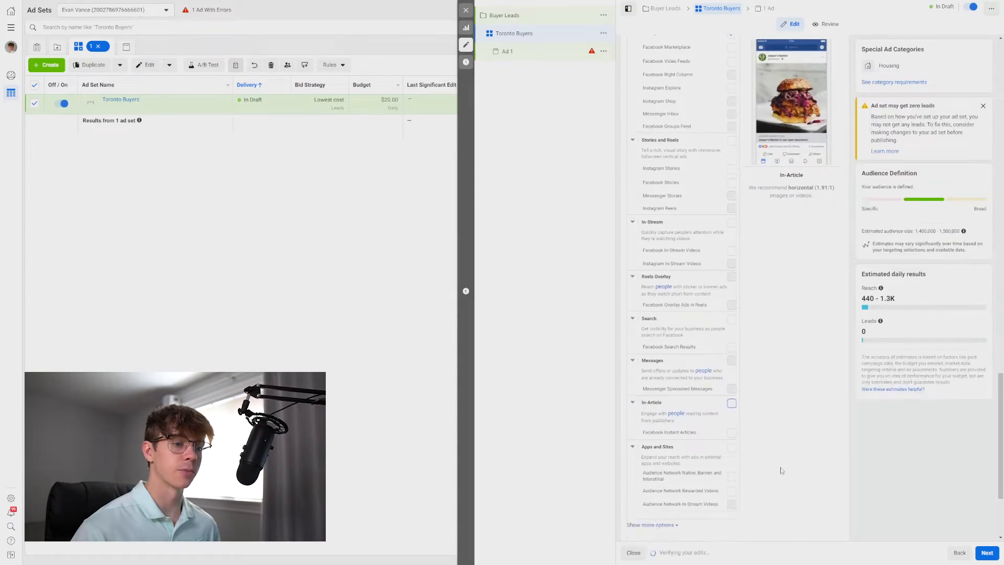
scroll(758, 418, up, 2)
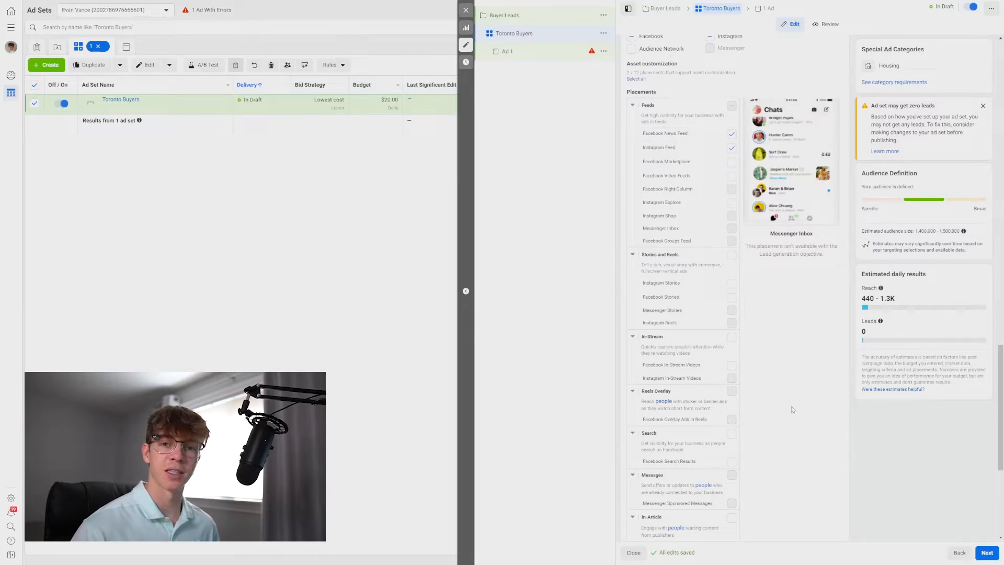
scroll(693, 152, up, 2)
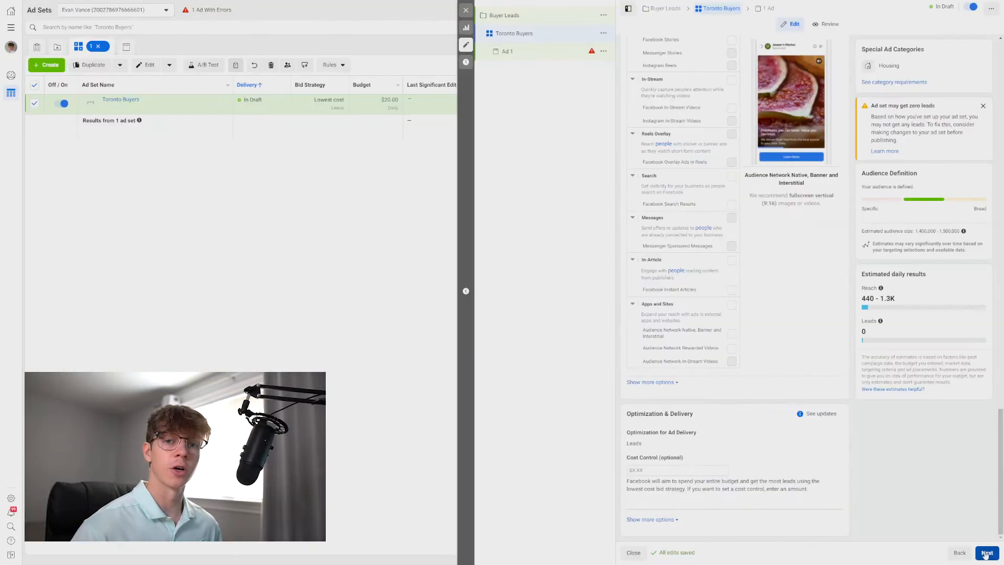
Continue to the ad and set its Instagram account to use the selected Page.
click(986, 553)
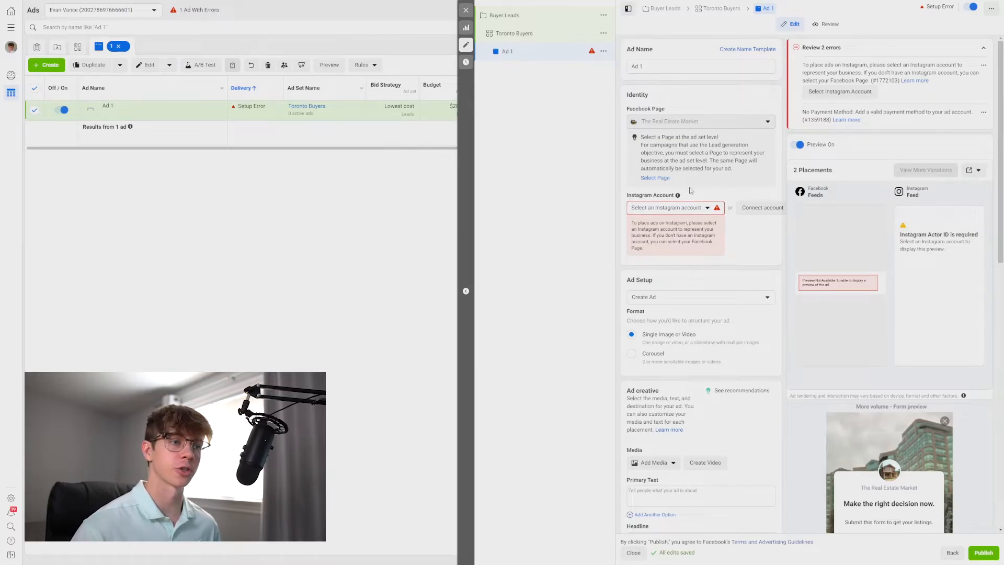
click(690, 208)
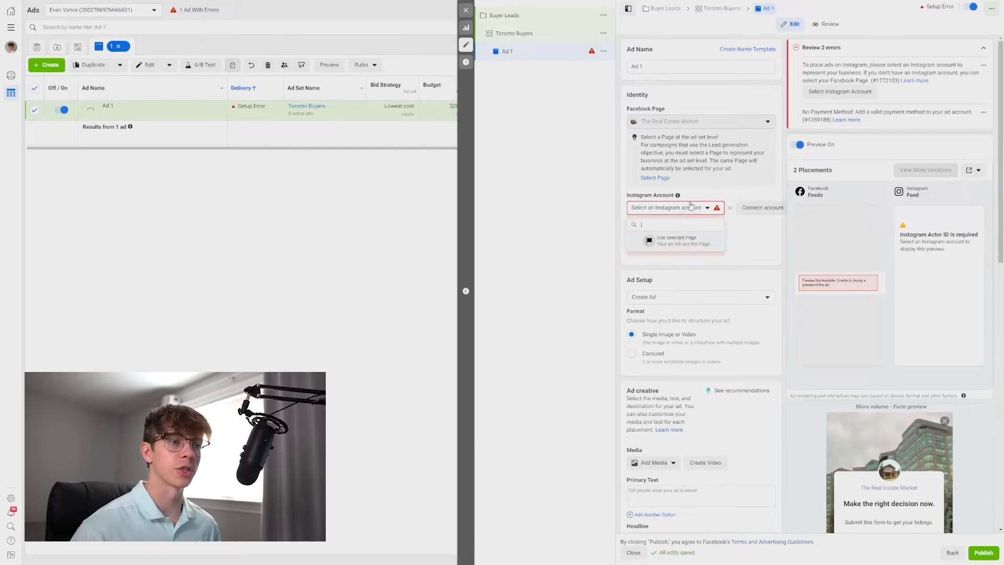
click(678, 242)
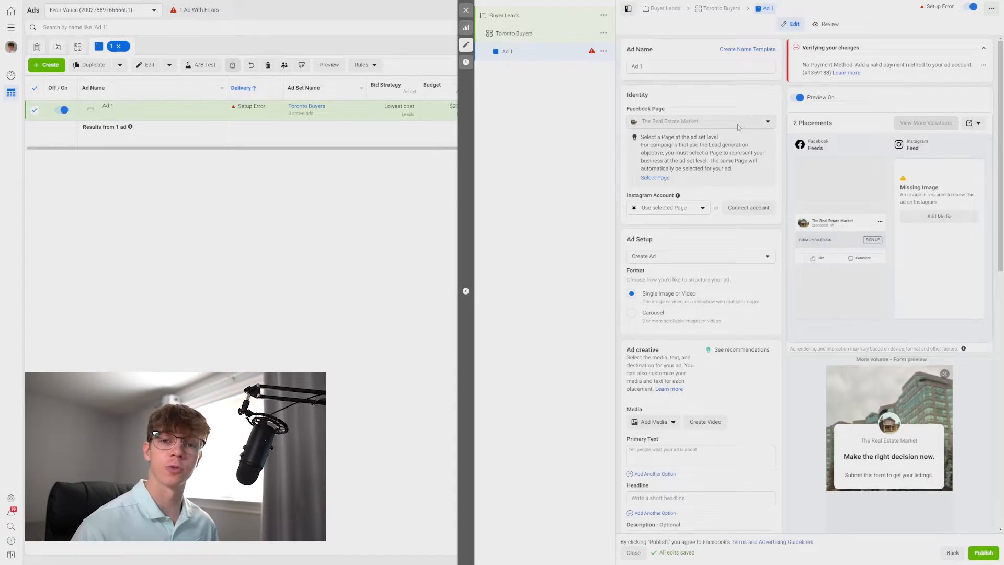
click(747, 210)
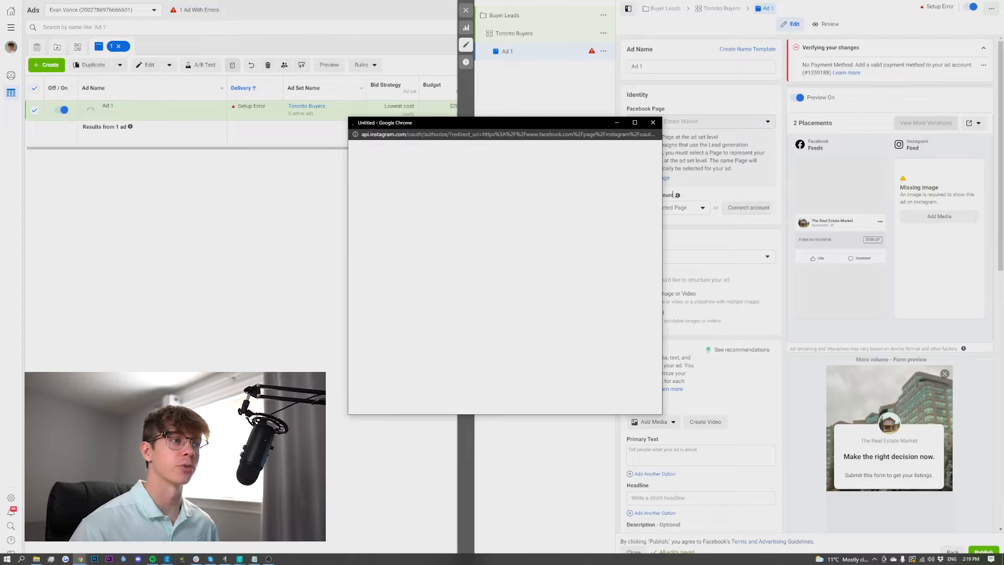
click(653, 122)
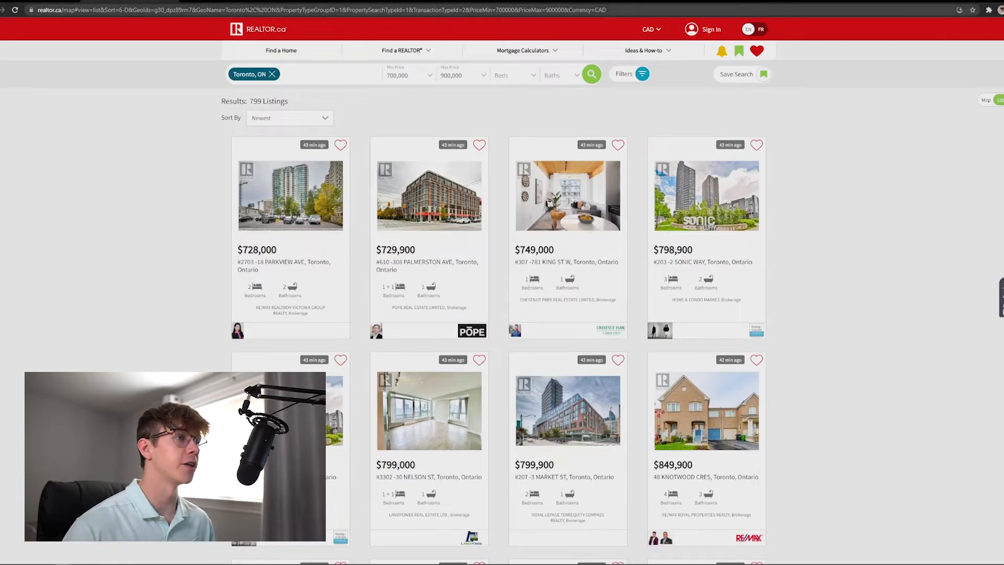
Copy the realtor.ca Toronto listings URL and open it in a new incognito browser window.
click(282, 10)
key(ctrl+c)
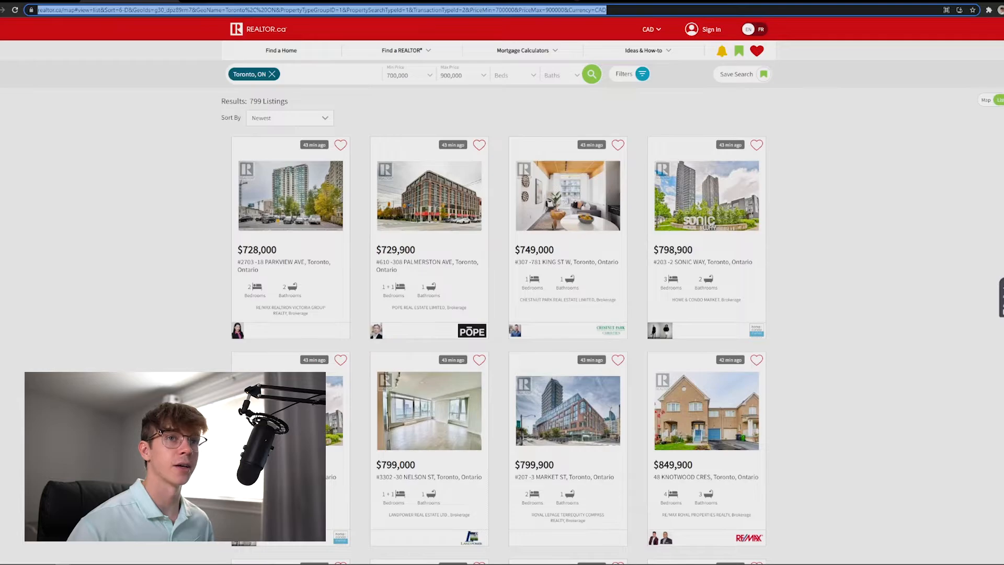
click(1002, 10)
click(915, 41)
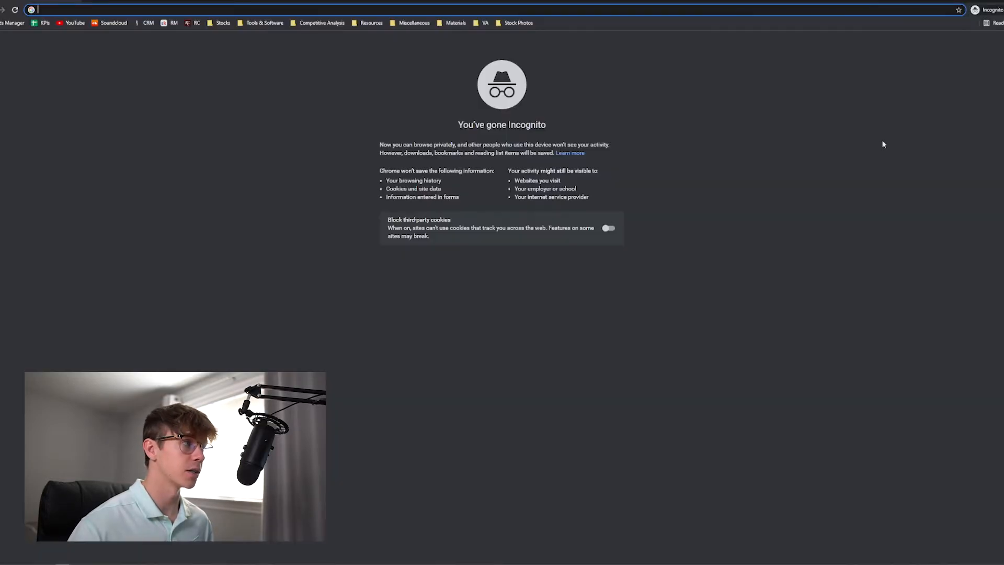
key(ctrl+v)
key(Return)
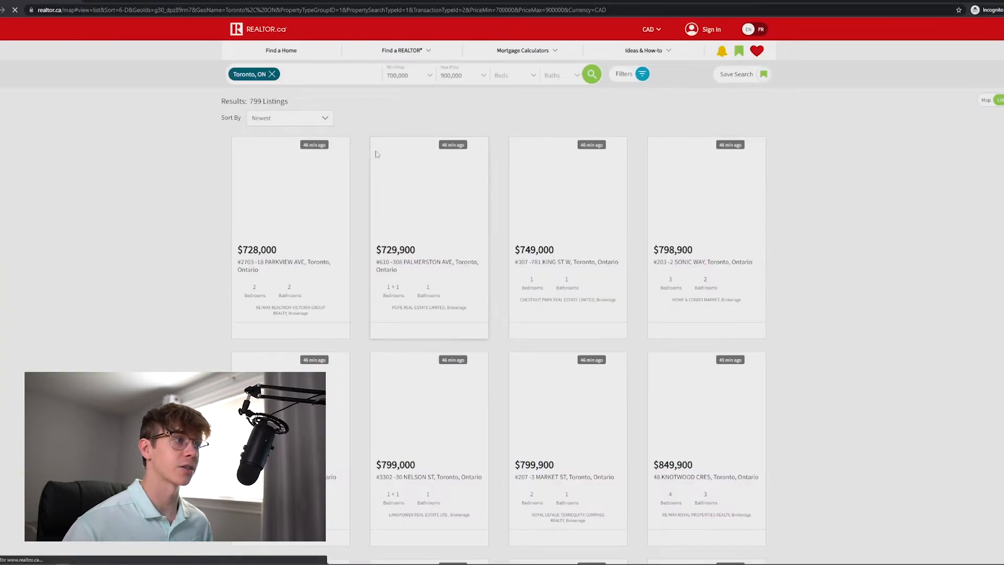
click(1002, 1)
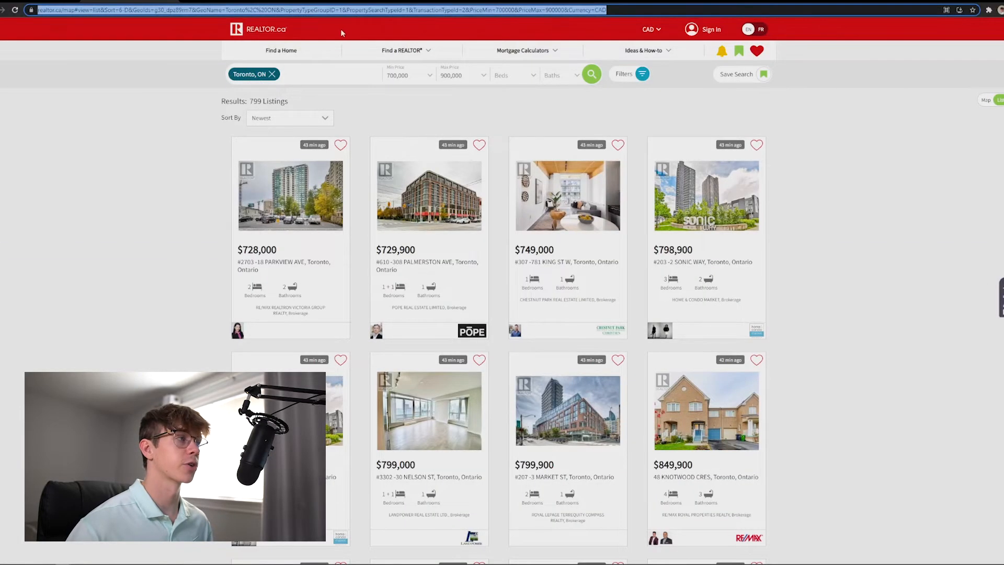
Pick a free-for-commercial-use townhome photo from the stock photo sites and add it as the ad's image.
click(99, 98)
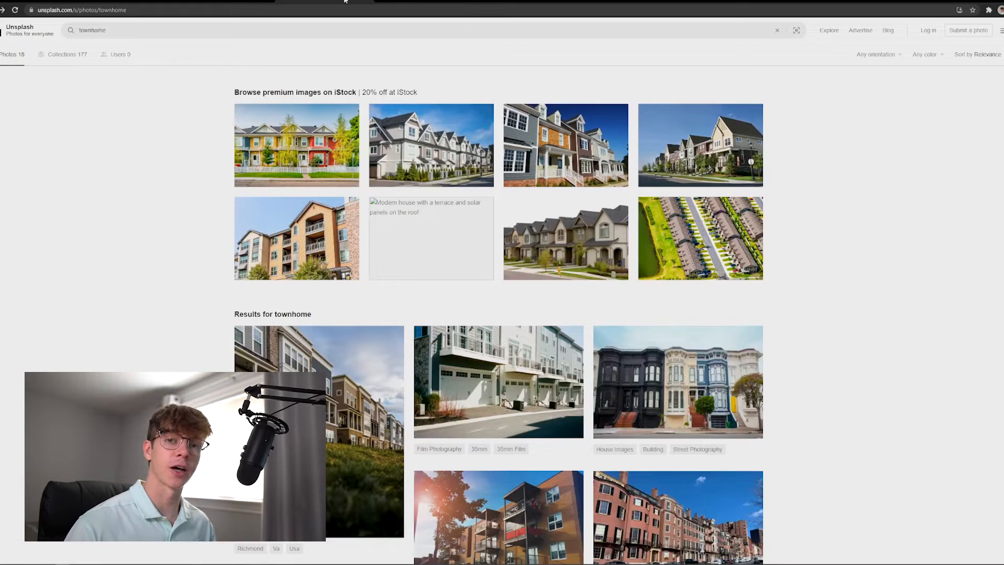
key(ctrl+Tab)
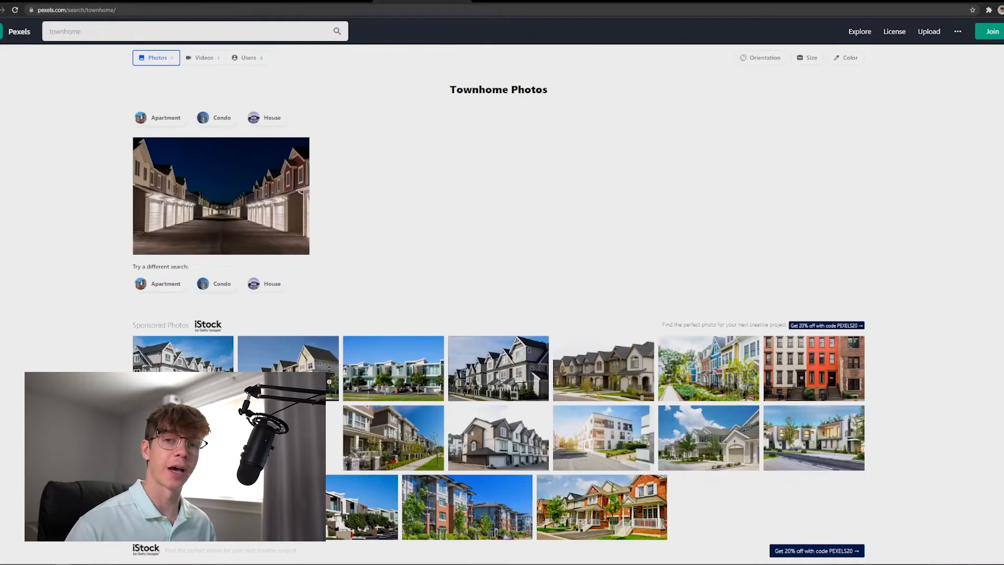
key(ctrl+Tab)
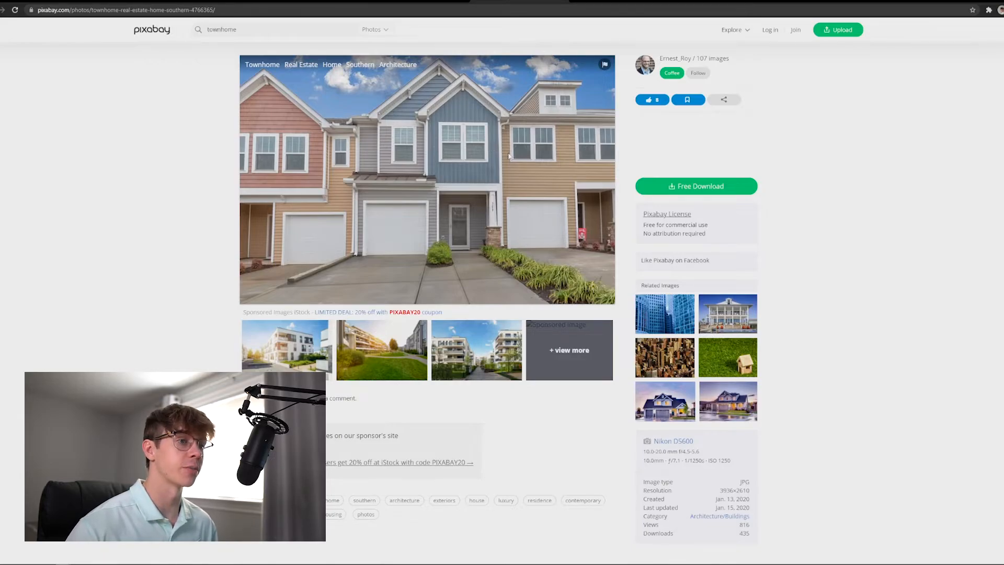
drag(714, 229, 642, 226)
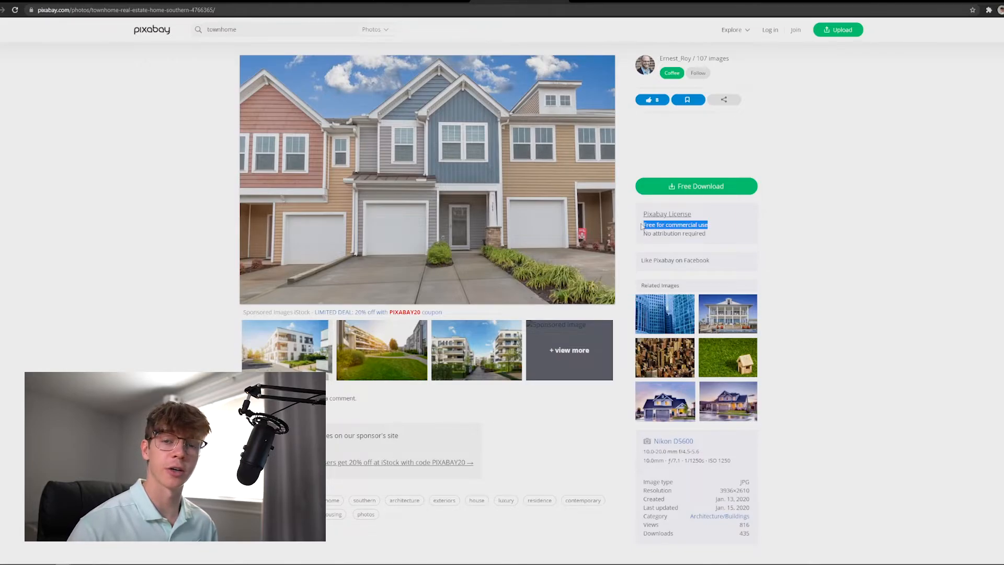
click(642, 226)
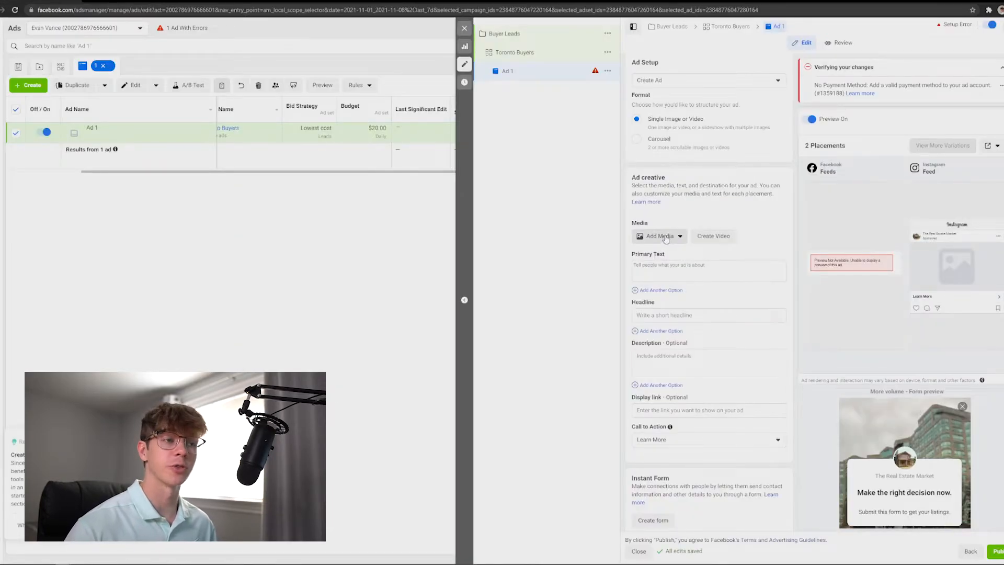
click(663, 238)
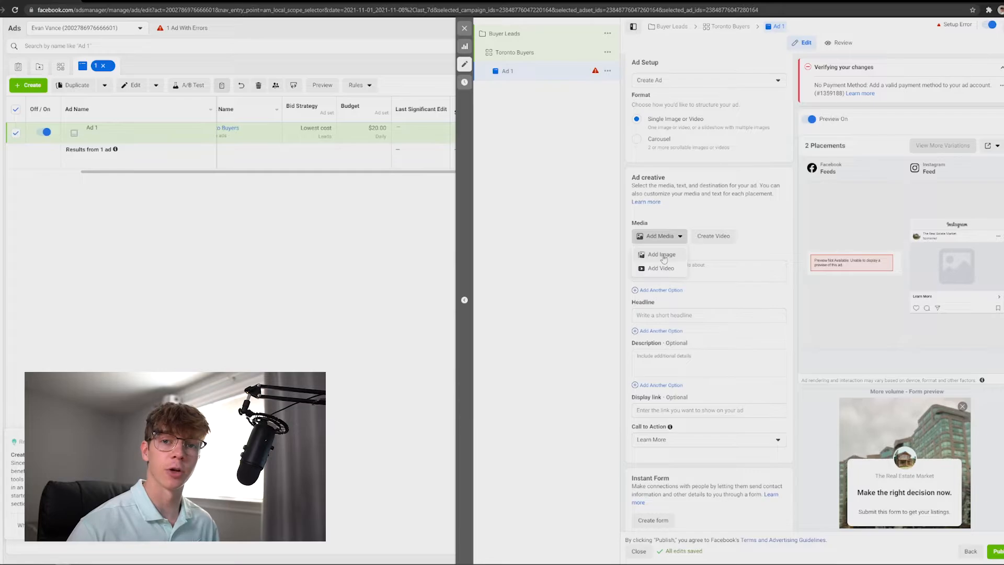
click(661, 255)
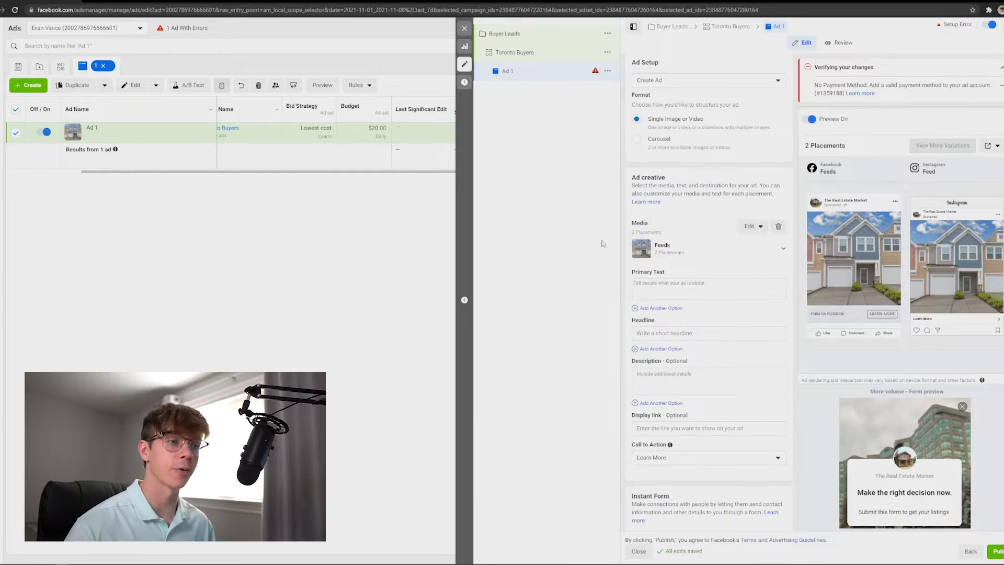
Paste the prepared ad copy starting 'Looking for a home in Toronto under $900k?' into the primary text.
scroll(731, 251, down, 1)
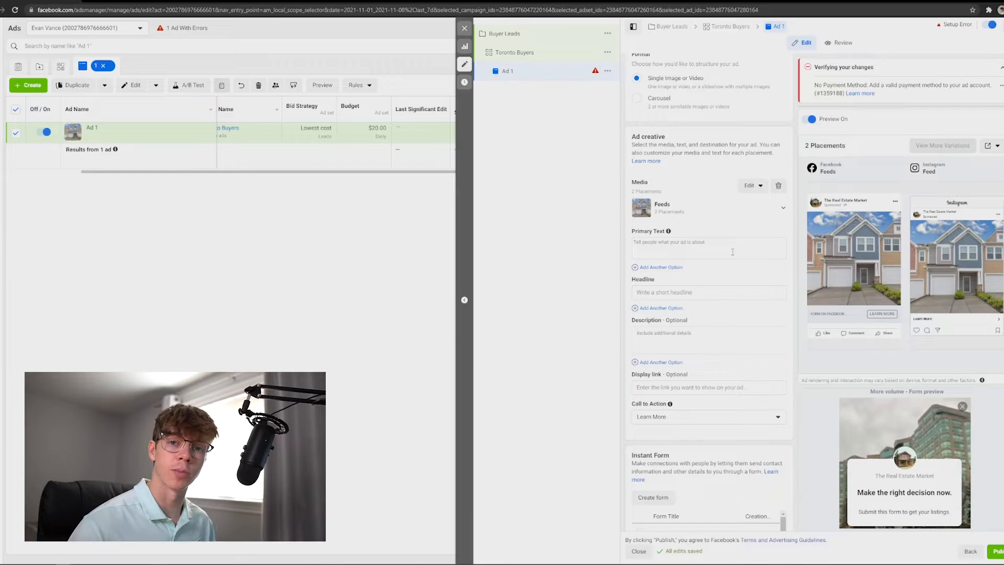
click(732, 251)
text(😀 Looking for a home in Toronto under $900k? 🏠  This list of homes in Toronto under $900,000 is 100% FREE right now. All you have to do is click "Get Offer" right now for instant access. 😀  P.S. You'll want to get in on this fast because I'm only giving this custom list away until DATE and you may not see this post again. So click "Get Offer" now!)
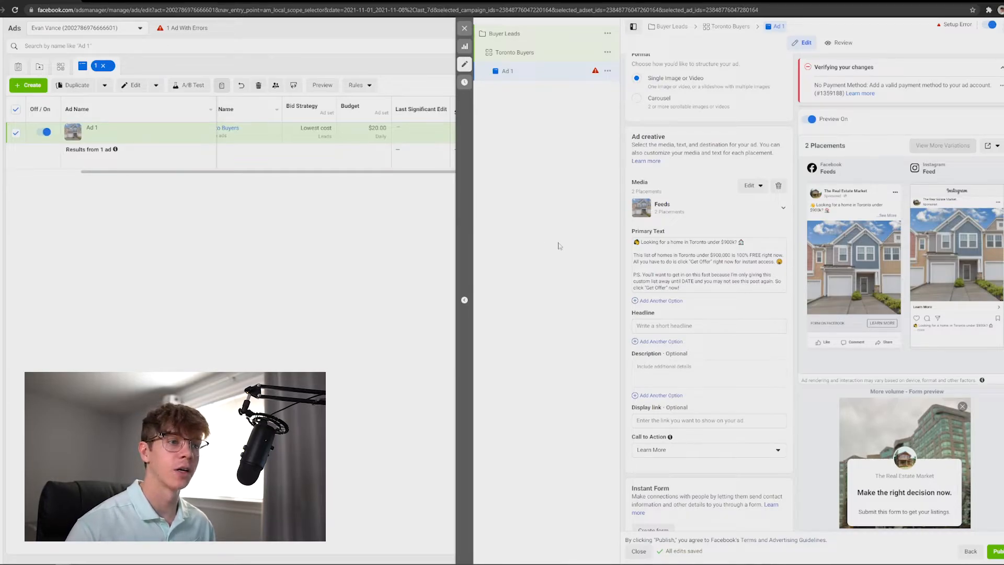
Review the pasted primary text passage by passage.
click(726, 239)
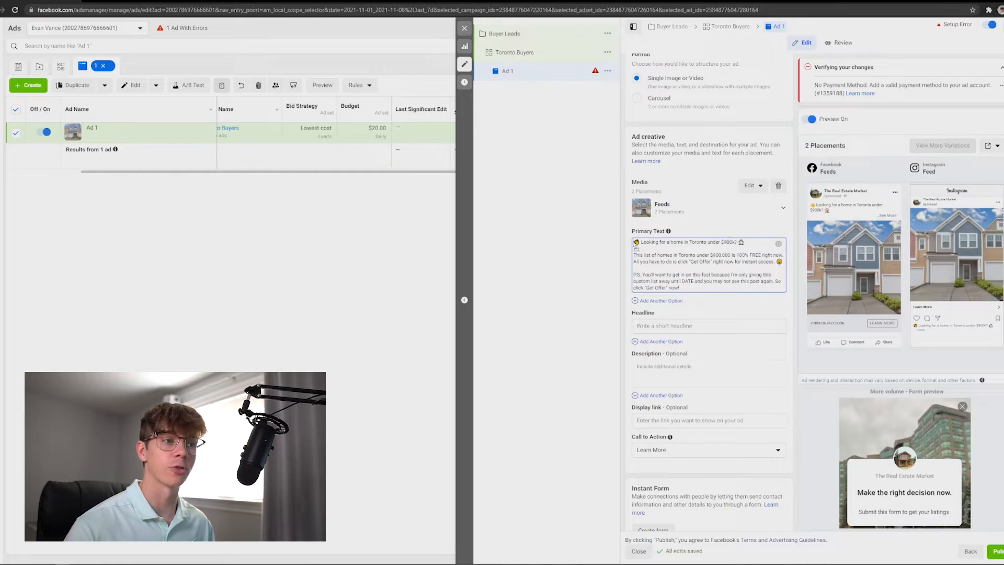
drag(634, 242, 745, 243)
click(658, 259)
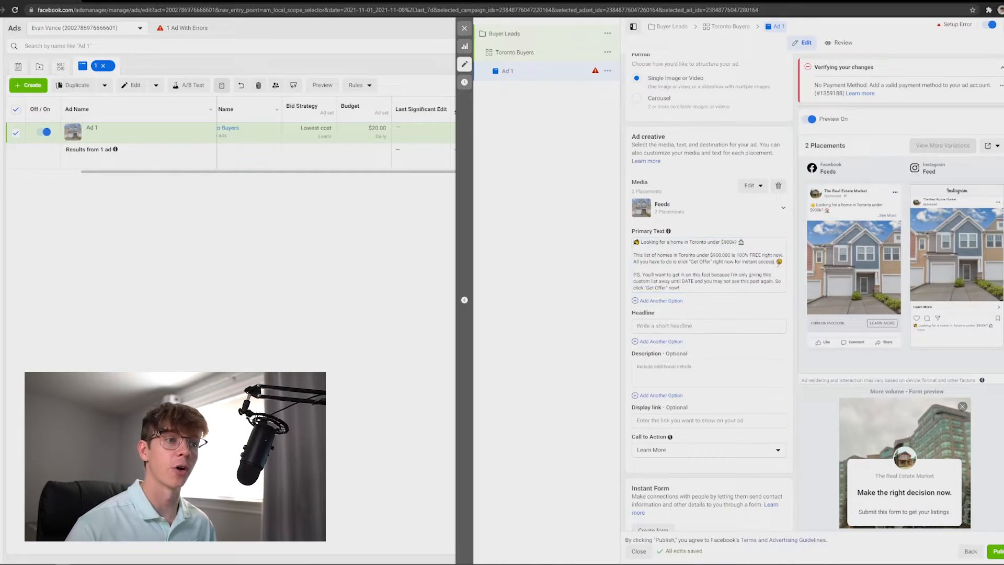
drag(784, 261, 736, 262)
click(643, 261)
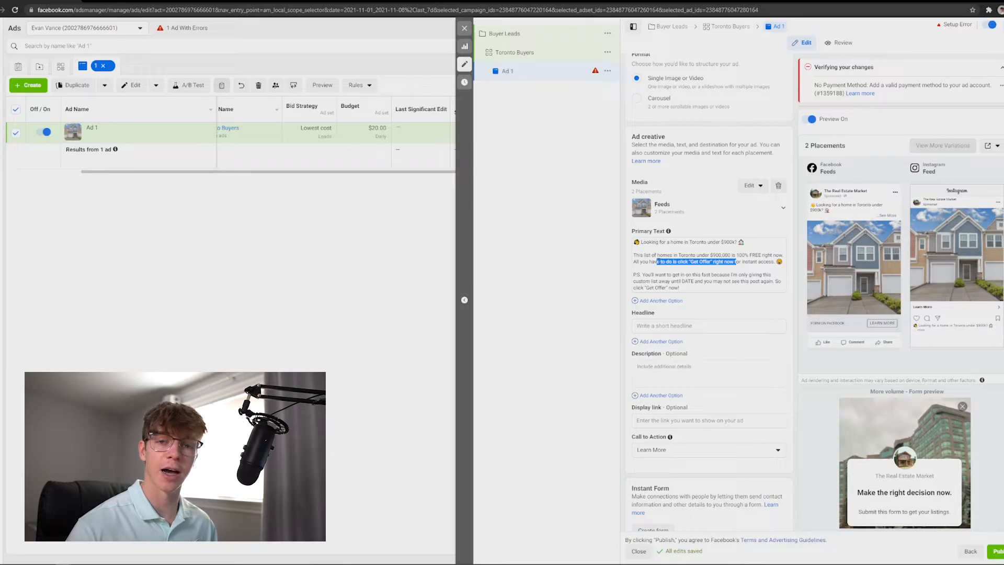
click(749, 267)
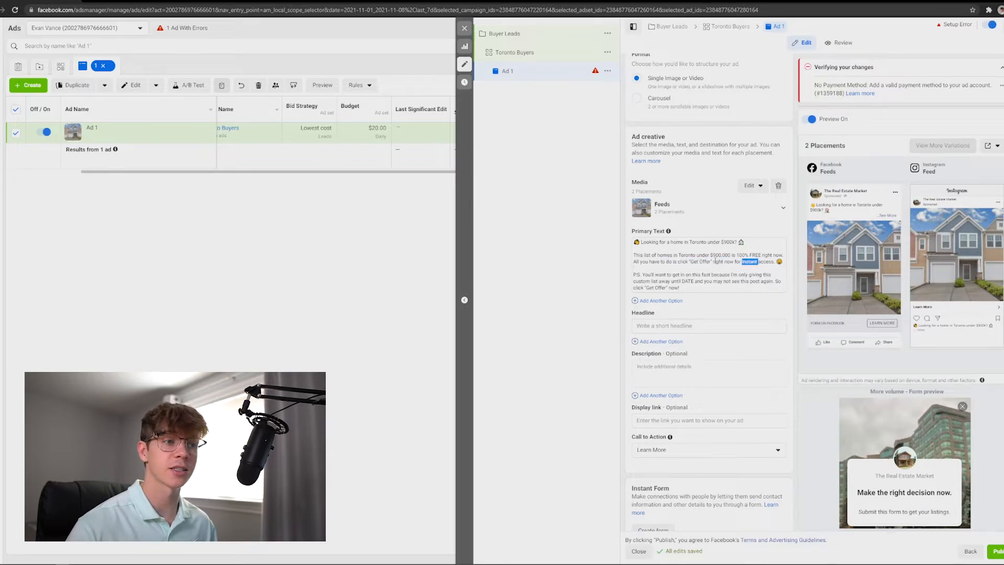
drag(672, 262, 727, 262)
click(672, 261)
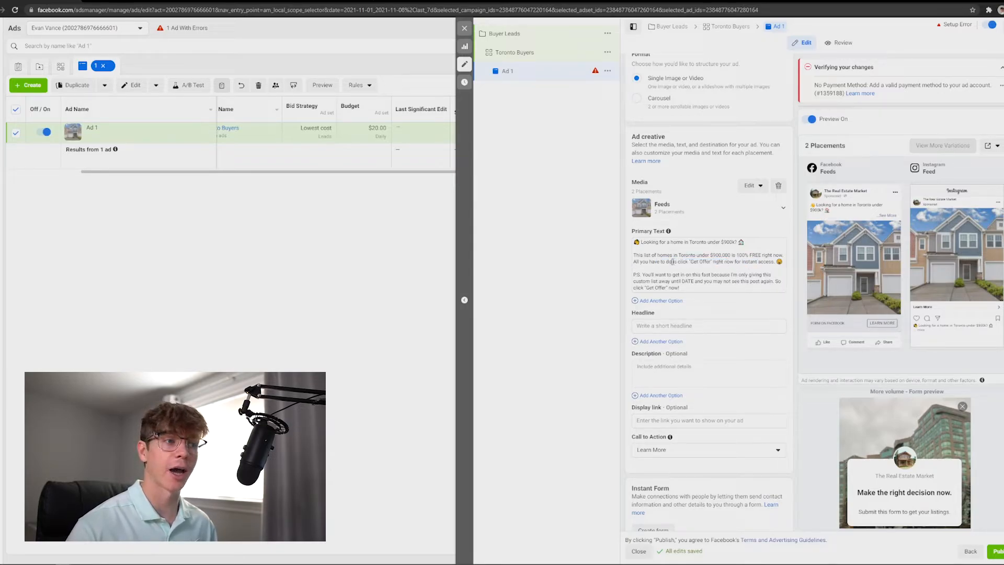
drag(643, 274, 736, 280)
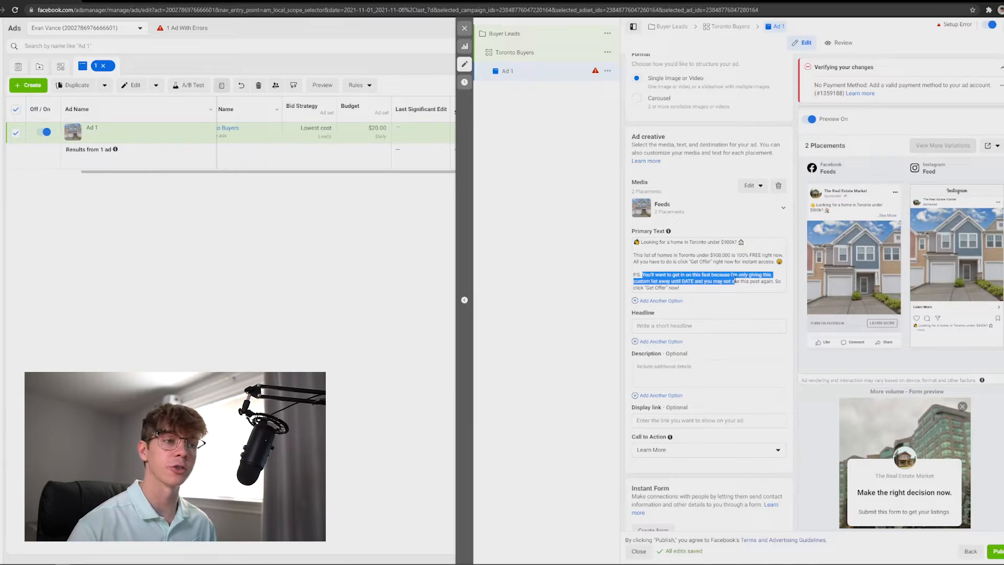
drag(703, 281, 774, 281)
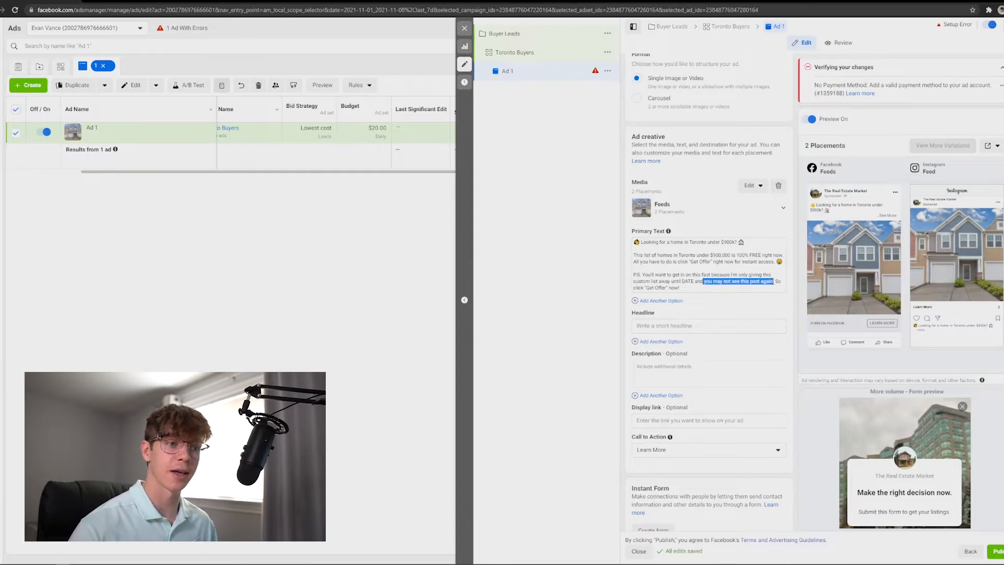
drag(776, 281, 780, 287)
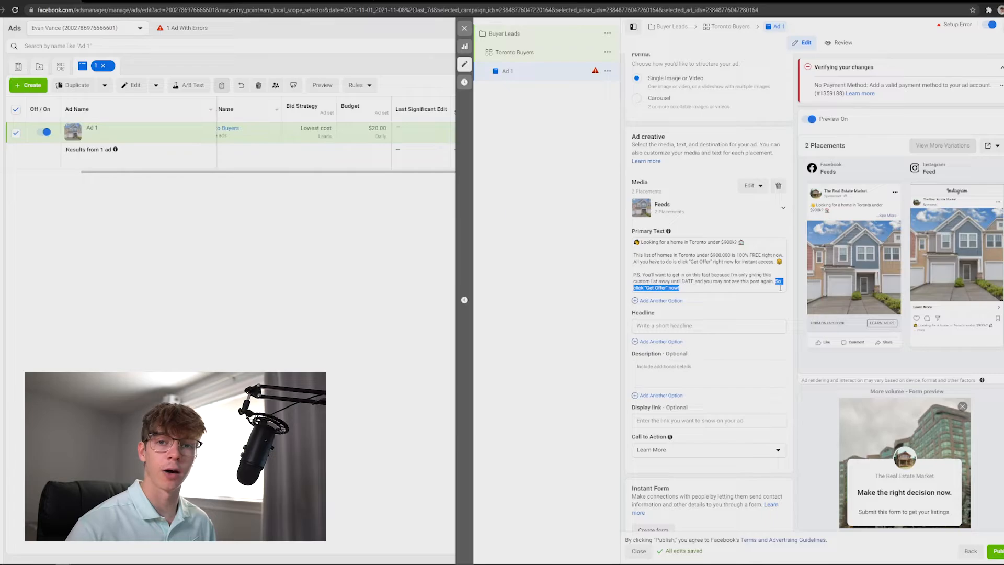
click(761, 287)
drag(762, 287, 625, 276)
click(701, 289)
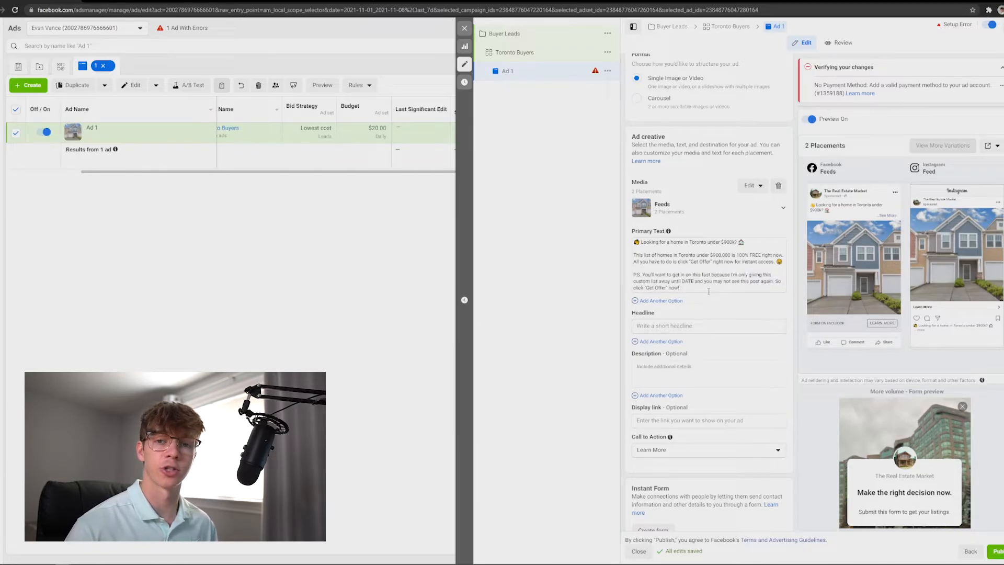
Paste '799 Toronto Homes Under $900,000' as the headline and add the description 'Custom List of Toronto Homes'.
click(700, 324)
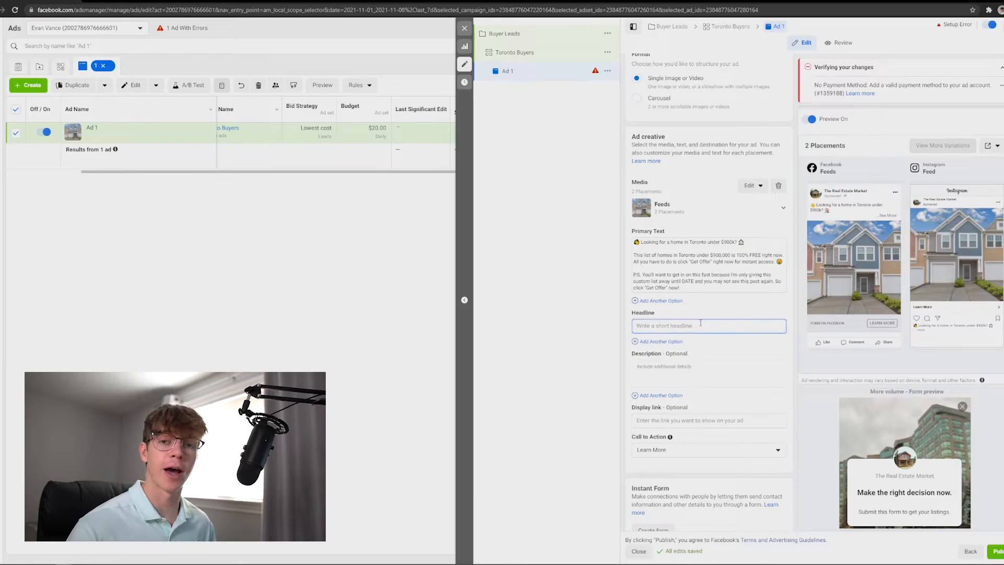
text(🏠 799 Toronto Homes Under $900,000)
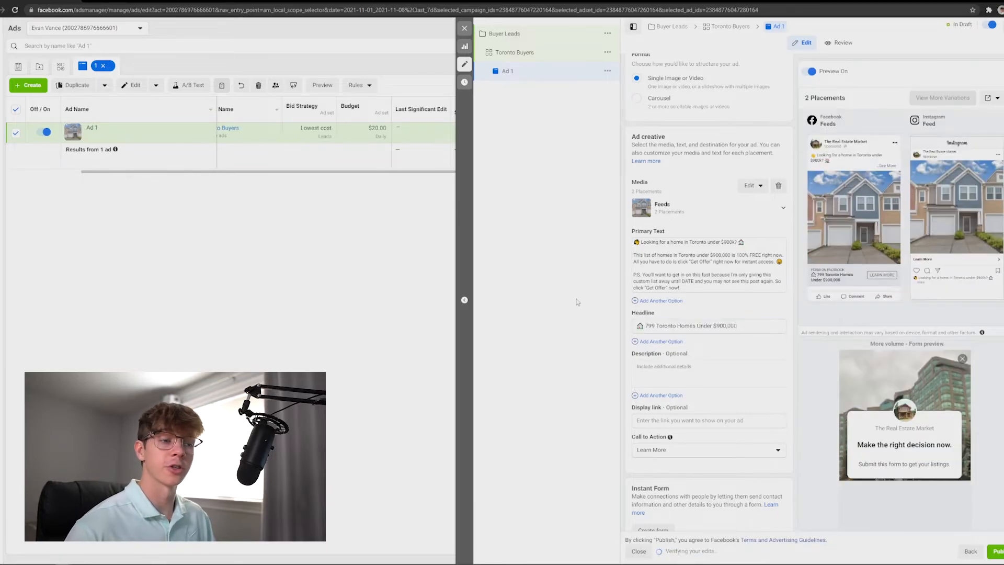
click(577, 302)
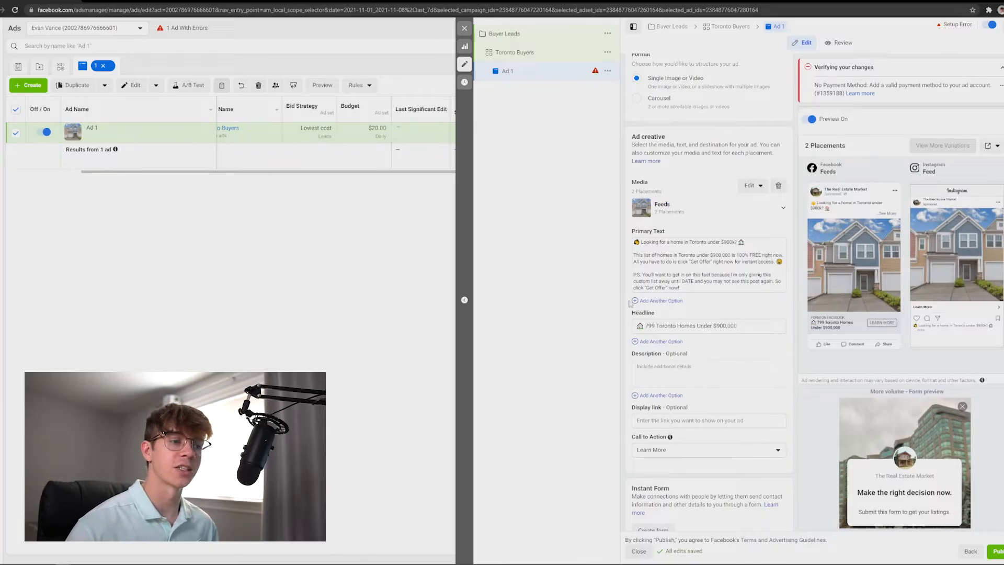
drag(760, 328, 538, 323)
click(537, 320)
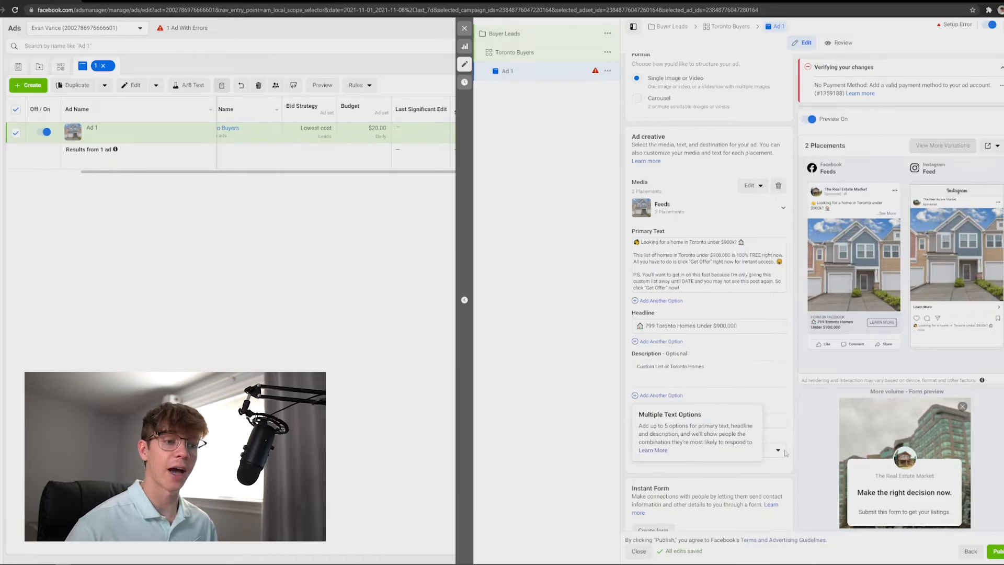
Set the ad's call to action to Get offer.
drag(714, 262, 691, 261)
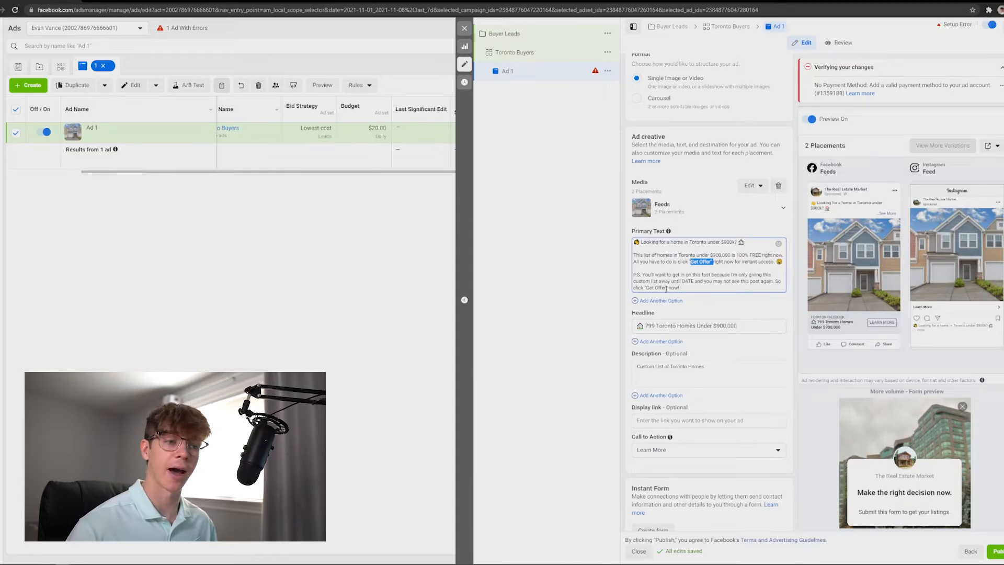
click(777, 449)
click(719, 393)
click(798, 368)
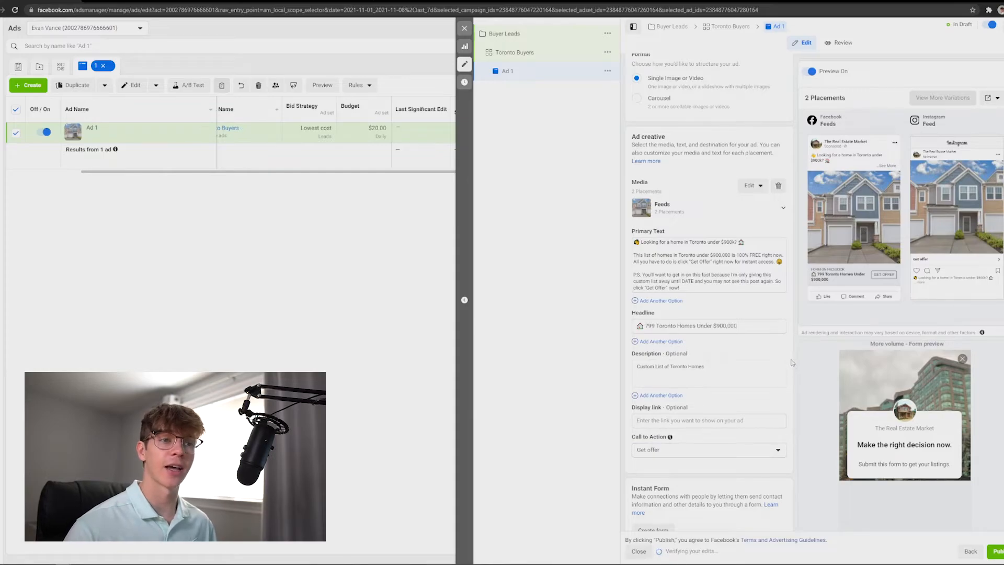
Create a new instant form, accept the housing ads notice, and name the form Toronto Buyers.
scroll(669, 509, down, 1)
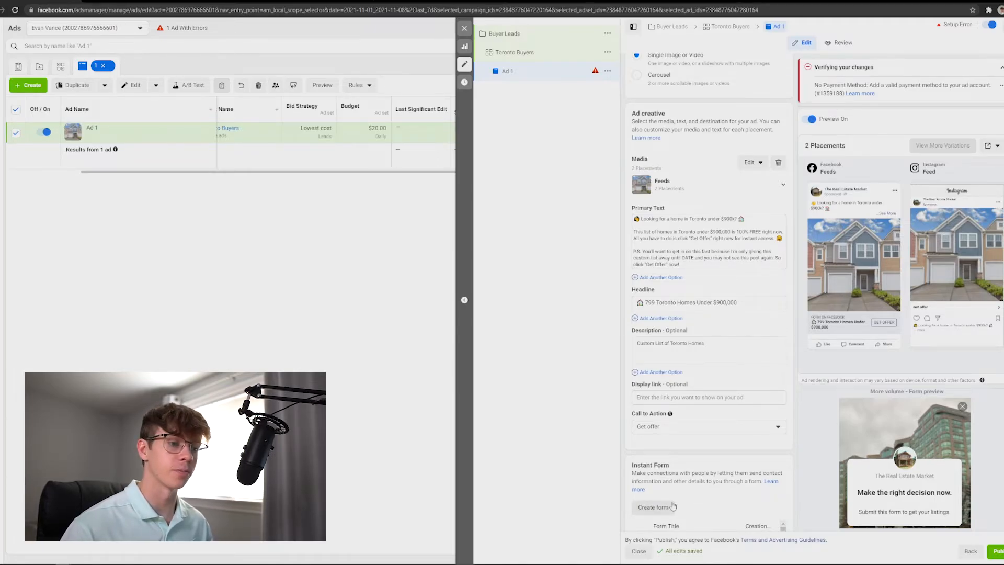
click(652, 509)
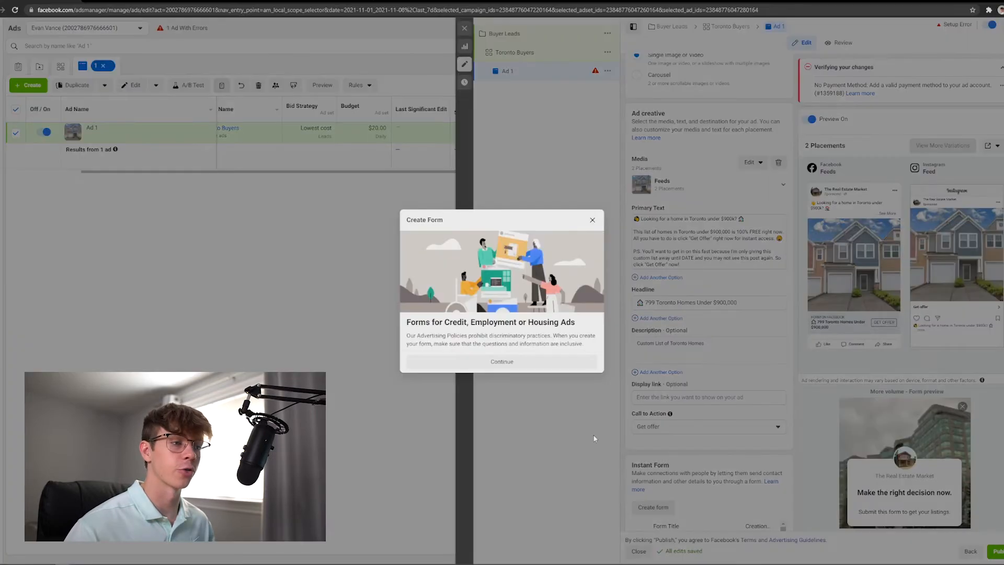
click(540, 361)
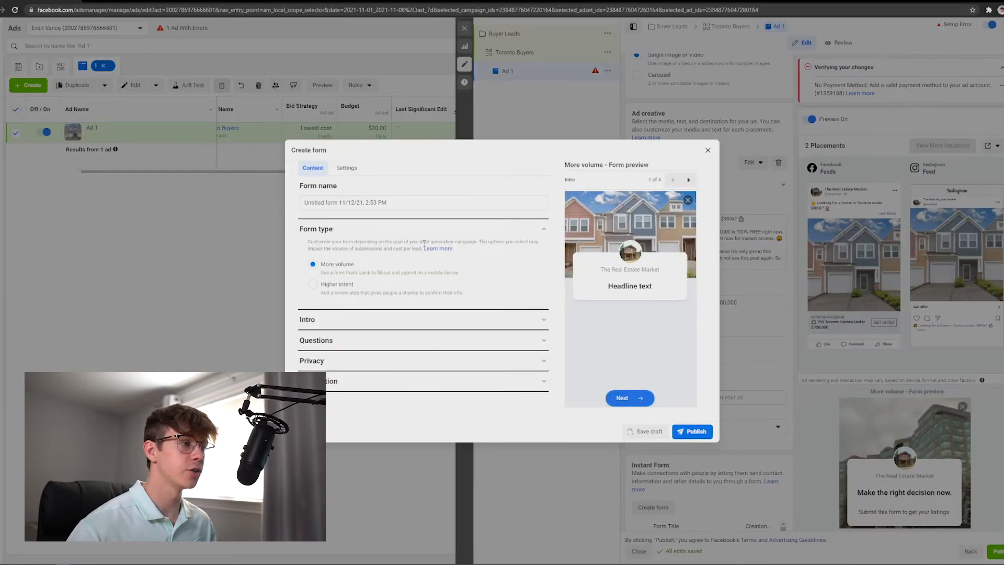
triple_click(375, 202)
text(Toronto Buyers)
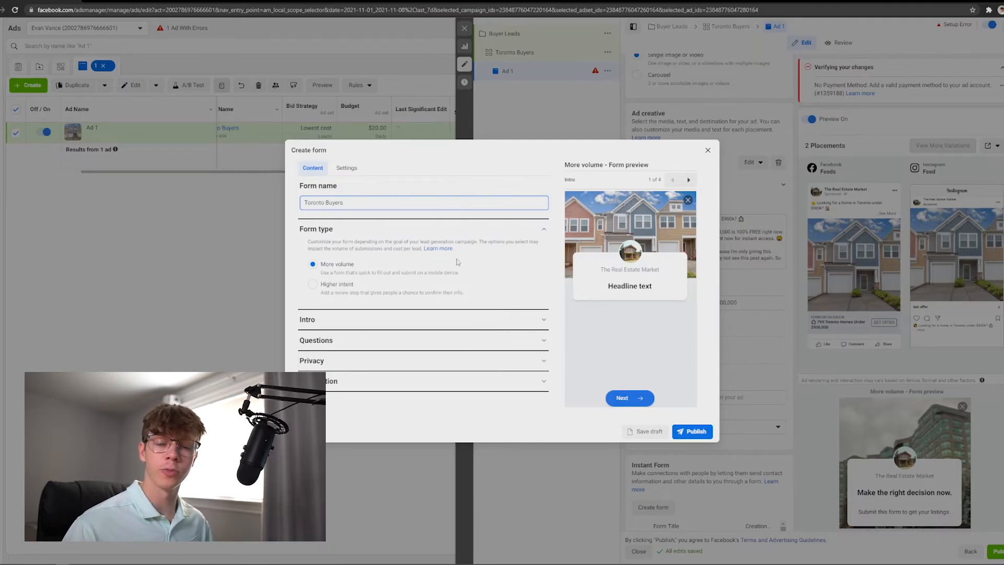
Set the form's intro greeting headline to 'Get Your Free List of Toronto Homes Now!'.
click(427, 320)
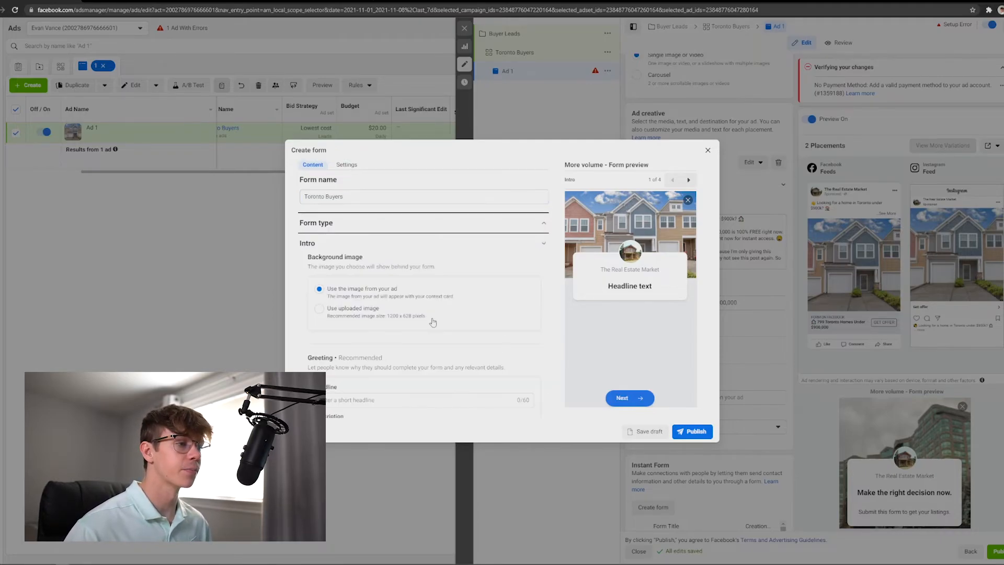
scroll(453, 296, down, 1)
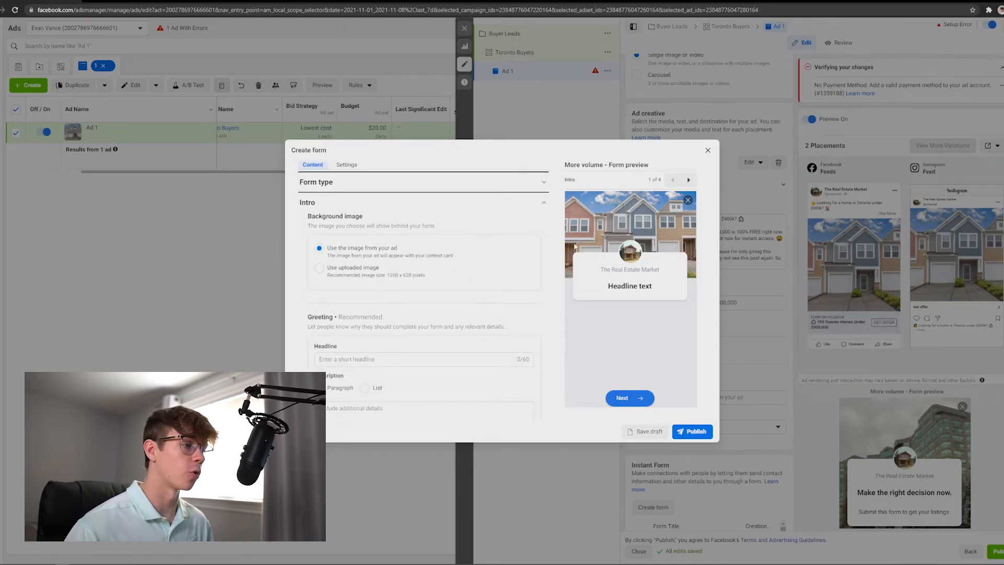
scroll(427, 313, down, 2)
click(426, 278)
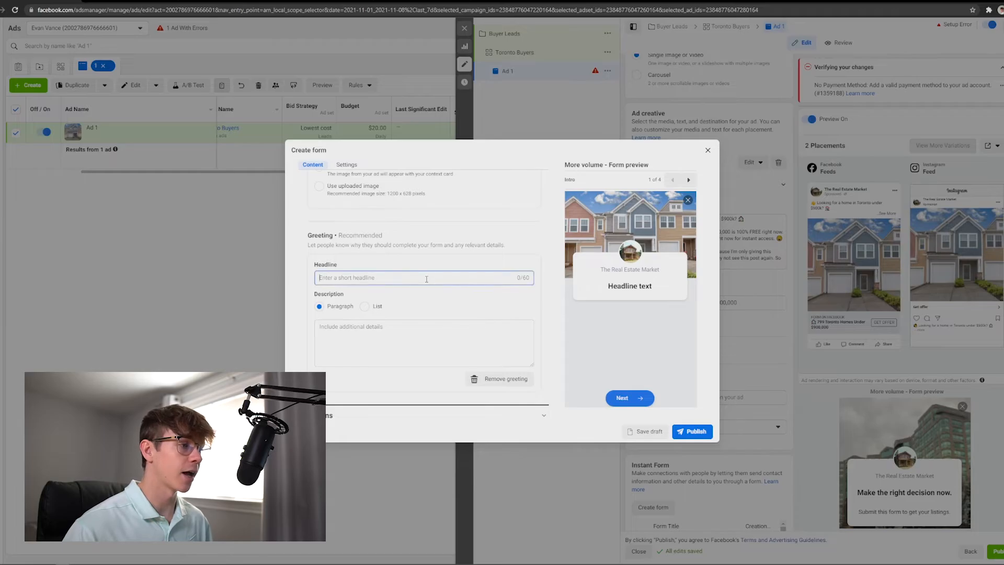
text(Get Your Free List of Toronto Home Now)
text(!)
text(s)
click(431, 334)
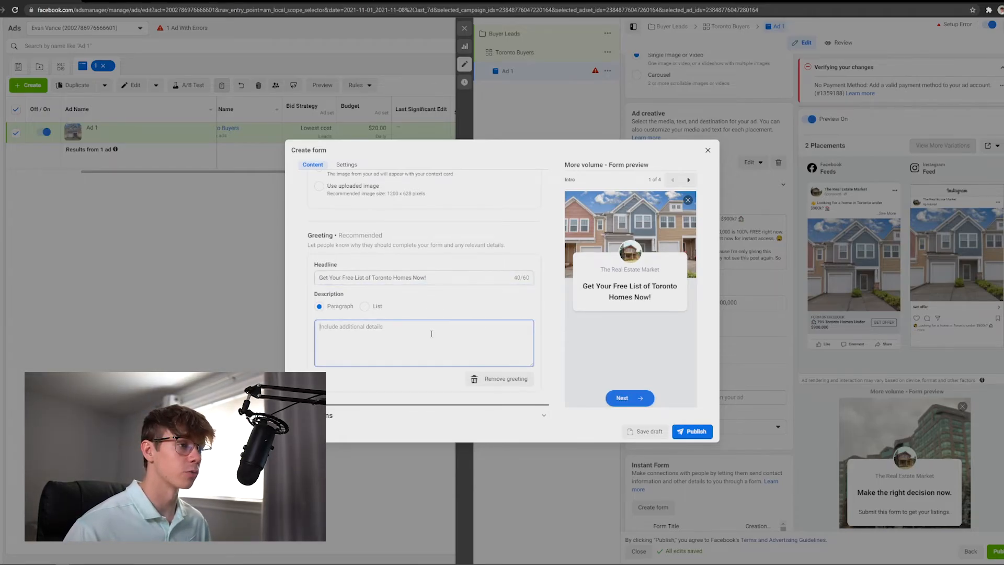
Set the greeting description to 'Custom list of Toronto homes under $900,000.'.
drag(515, 277, 531, 280)
click(455, 346)
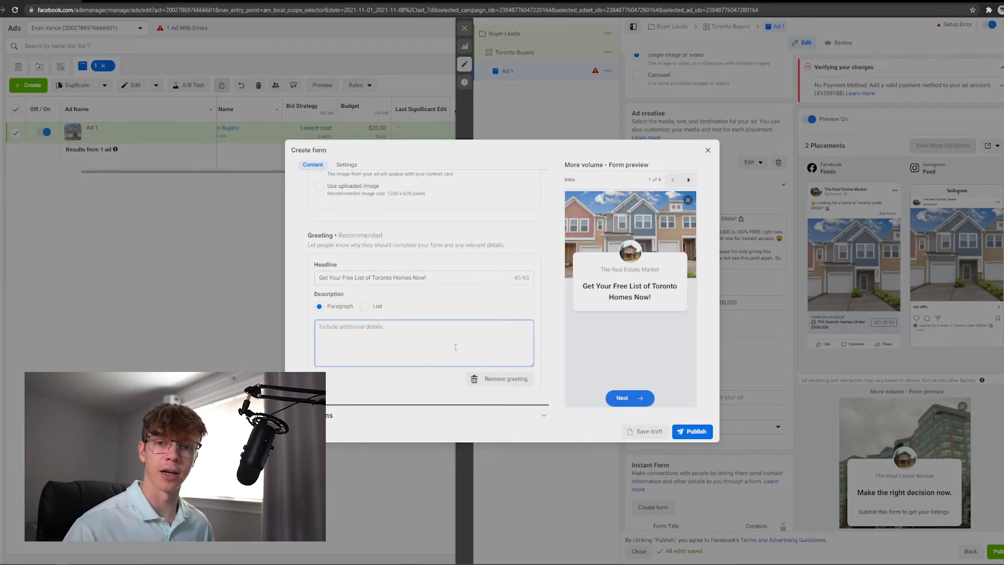
text(Custom list of Toronto homes under $900,000.)
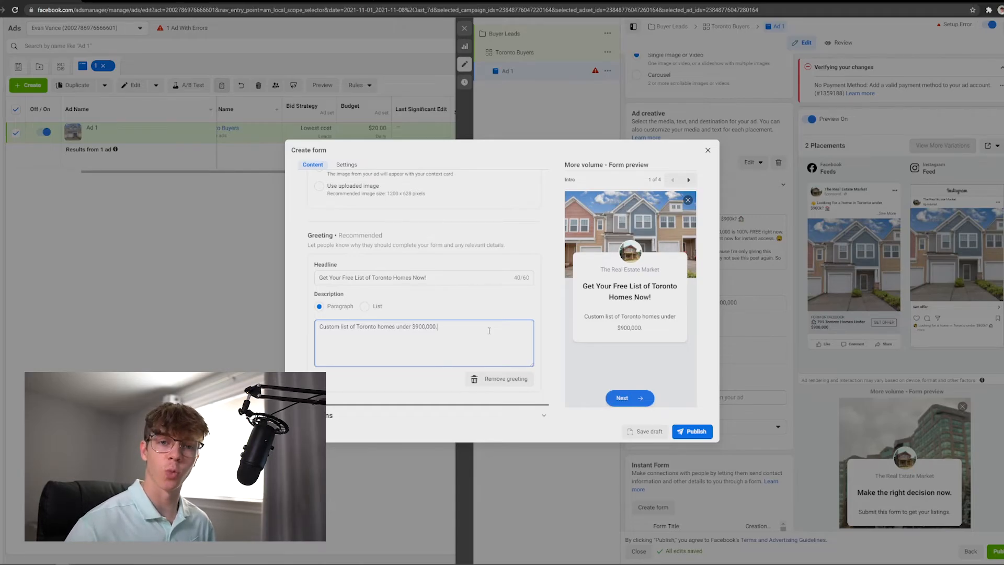
scroll(544, 301, down, 2)
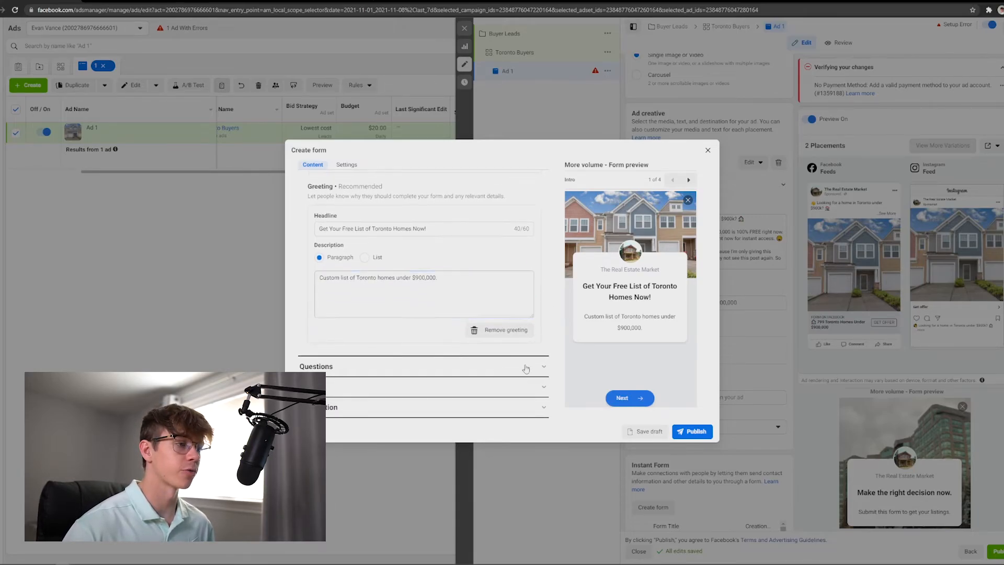
Open the form's questions section and add a Phone number field to the contact information.
click(526, 367)
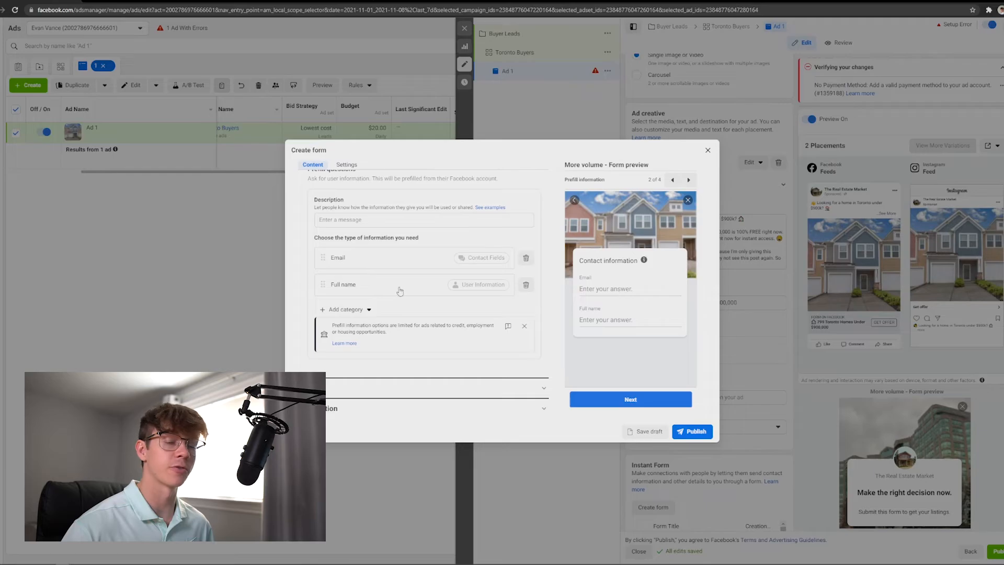
click(368, 311)
mouse_move(368, 328)
click(426, 341)
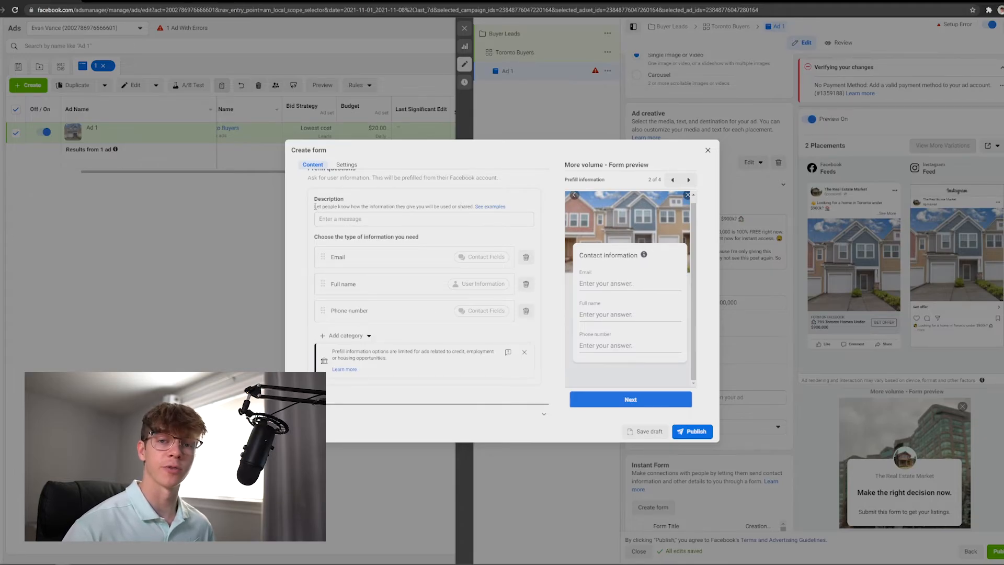
Copy the property-showing example notice from Facebook's examples page and paste it into the contact information description.
drag(315, 206, 475, 210)
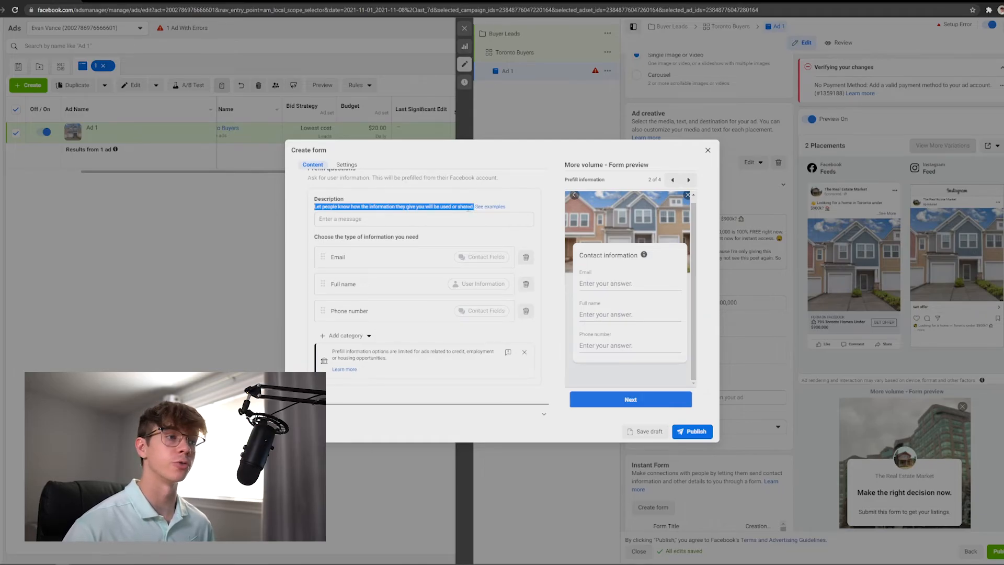
click(474, 209)
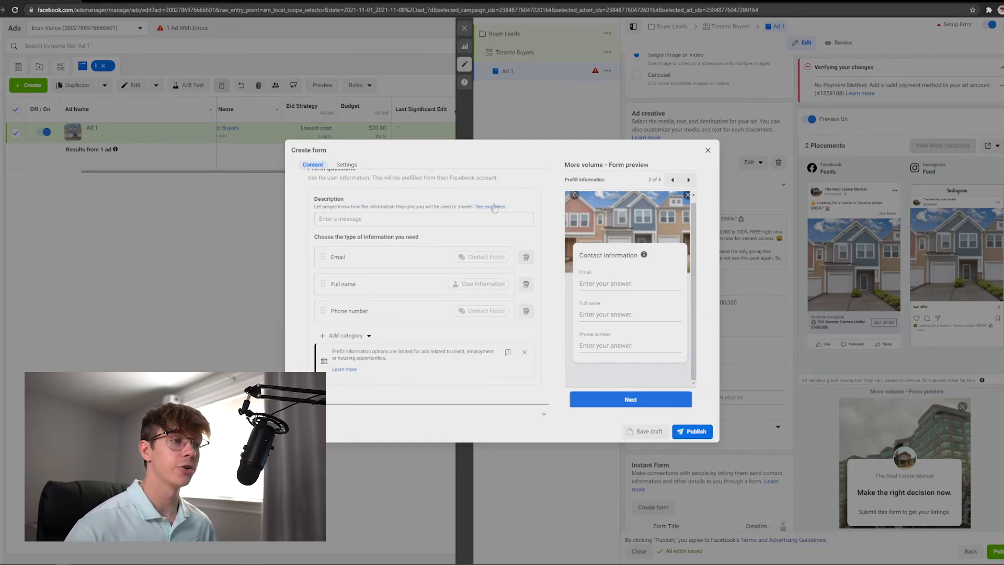
click(490, 206)
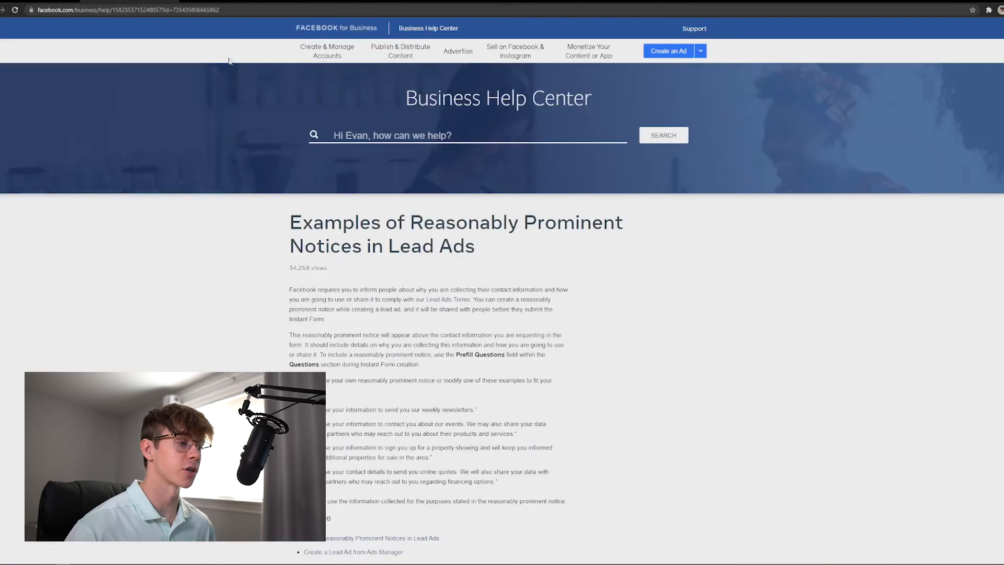
scroll(639, 320, down, 2)
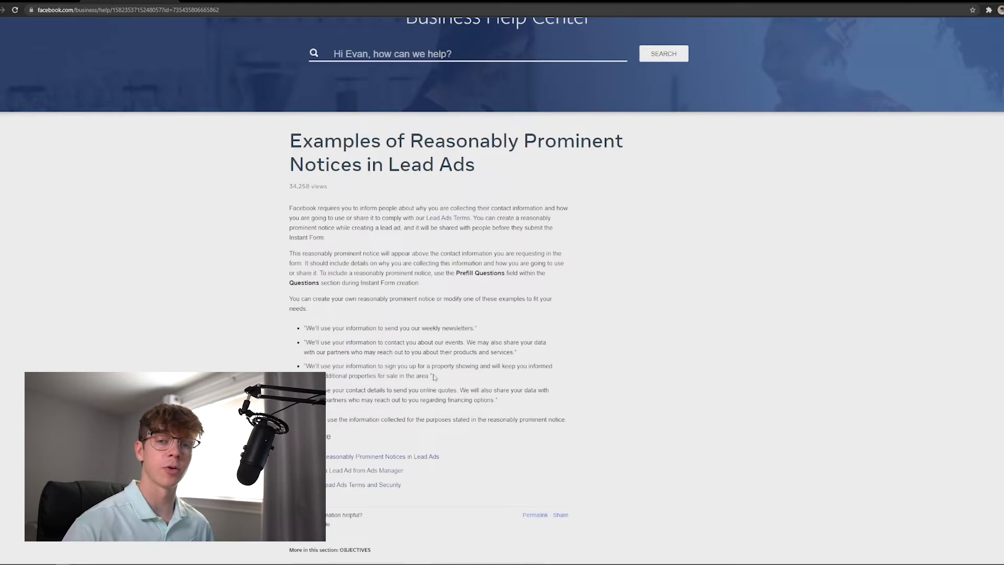
drag(433, 376, 352, 370)
click(431, 377)
drag(431, 376, 306, 365)
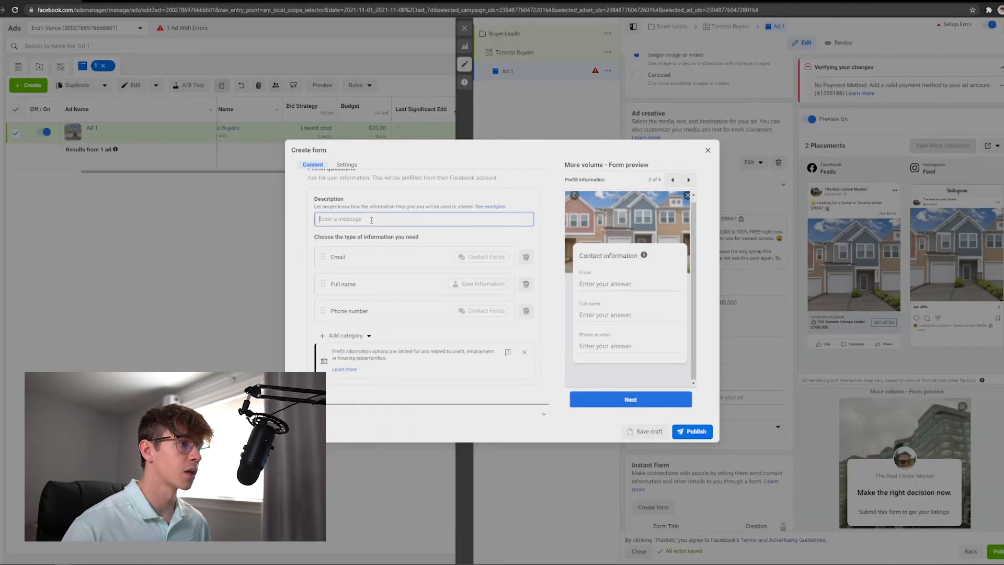
text(We'll use your information to sign you up for a property showing and will keep you informed about additional properties for sale in the area.)
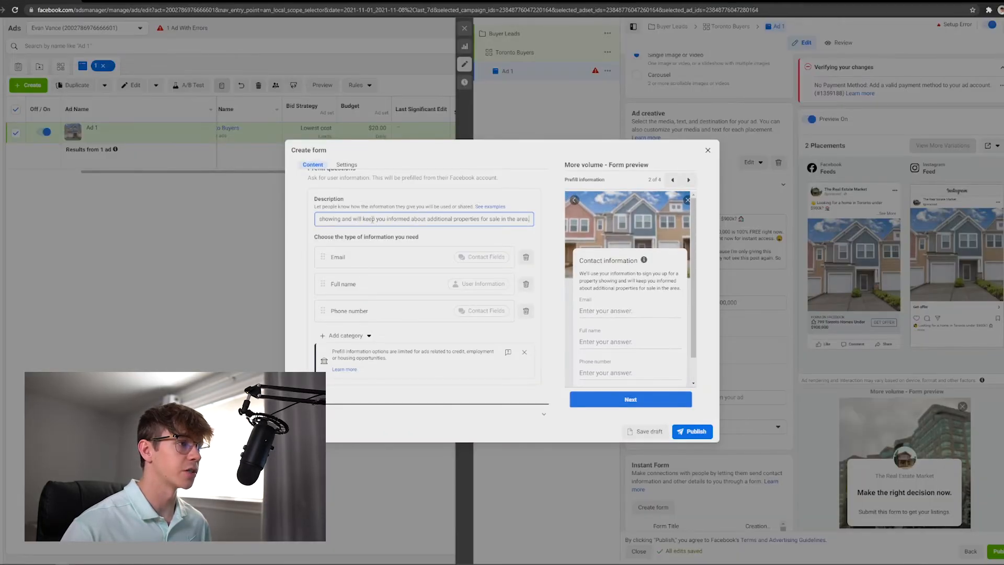
Set the privacy policy link text to 'COMPANY/NAME Privacy Policy'.
click(518, 202)
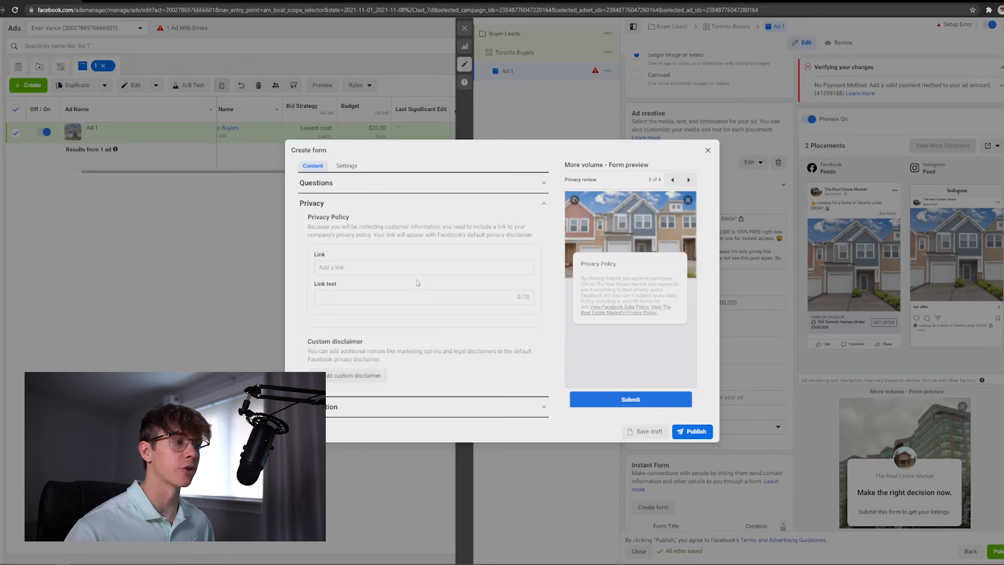
click(388, 271)
click(385, 336)
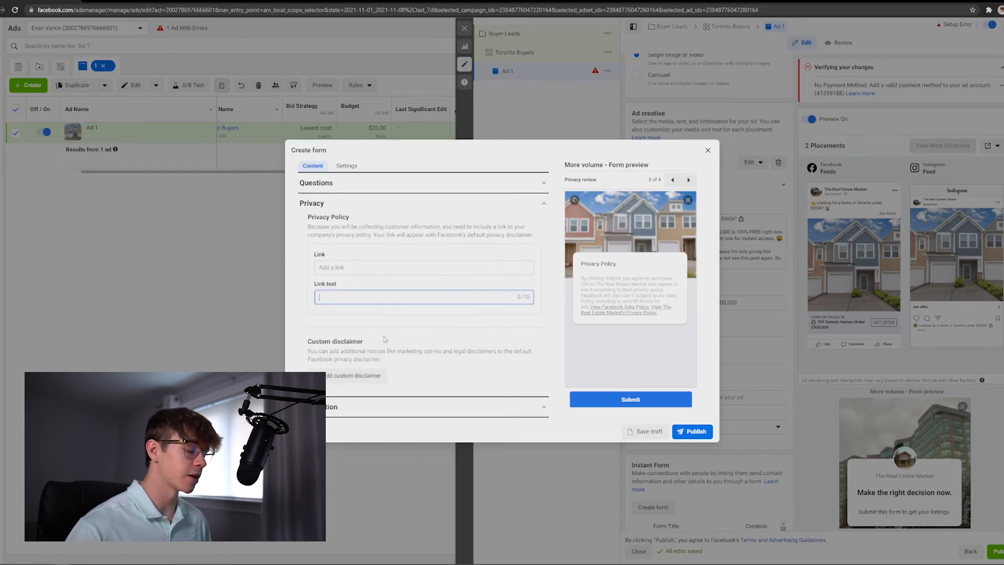
text(COMPANY/NAME Privacy Policy)
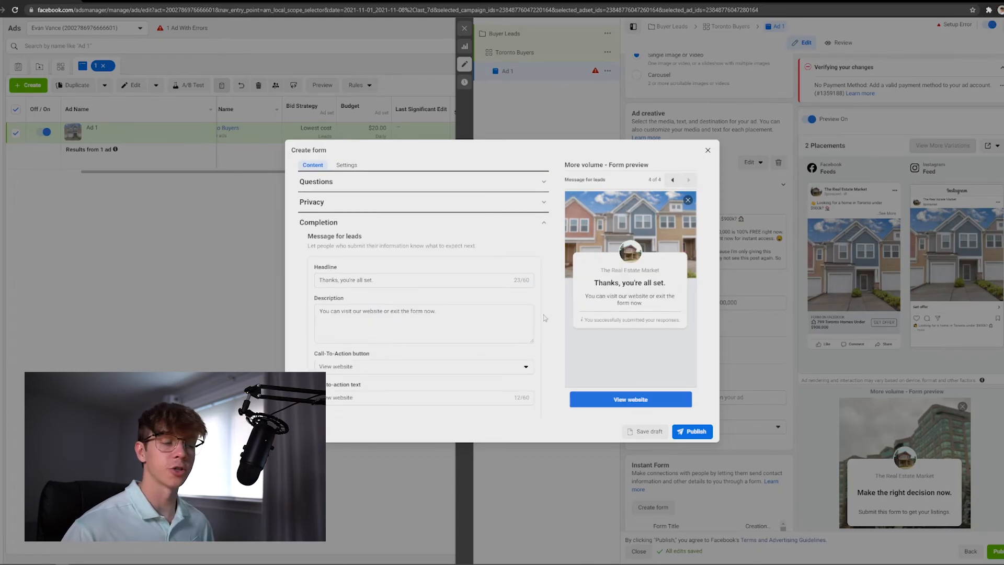
Set the completion message headline to 'Congratulations!'.
scroll(546, 317, down, 1)
triple_click(391, 235)
text(Congratu)
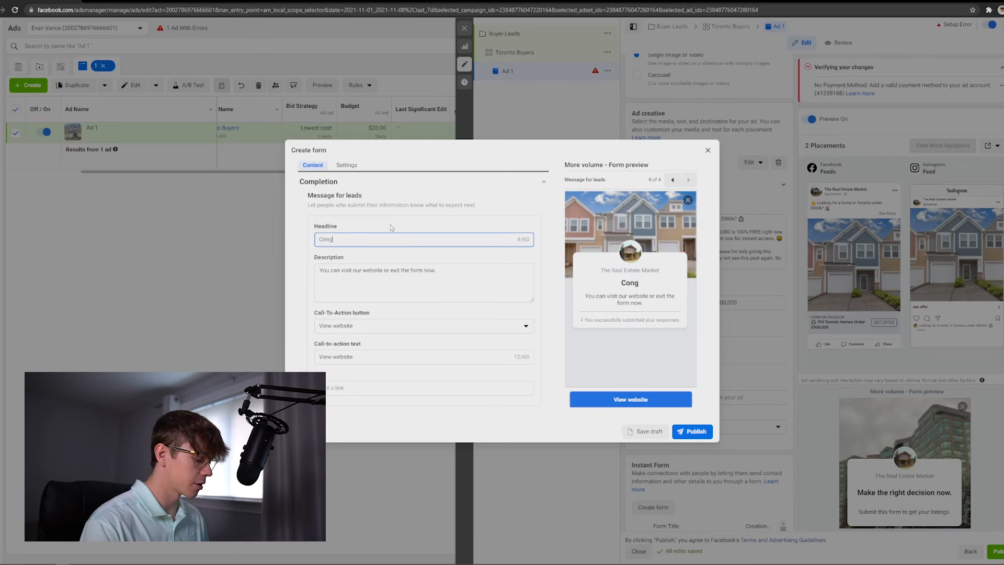
text(lations!)
Set the completion description to 'Click the button below to get instant access to you list of Toronto homes under $900,000.'.
drag(456, 275, 267, 267)
text(Clic)
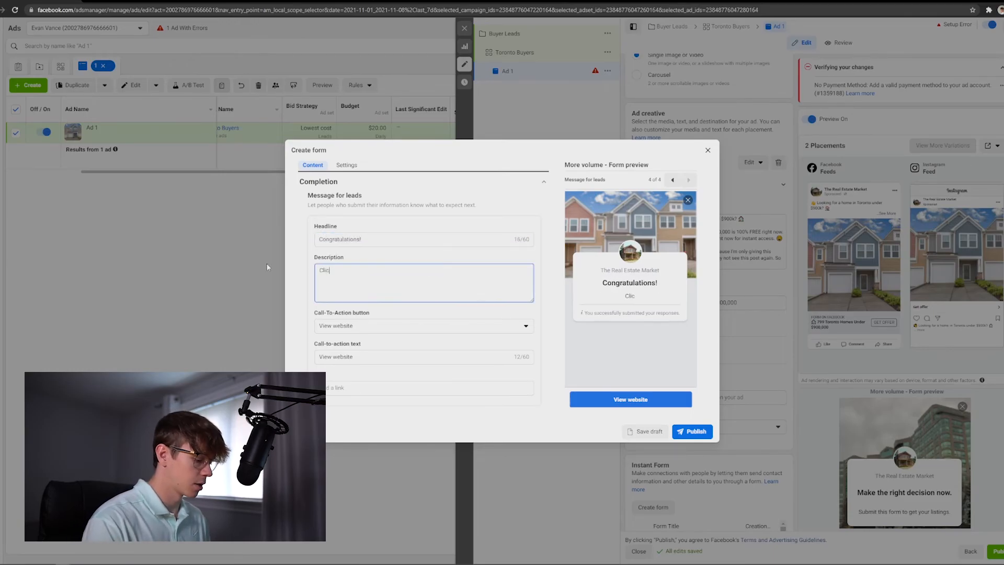
text(k the button below to g)
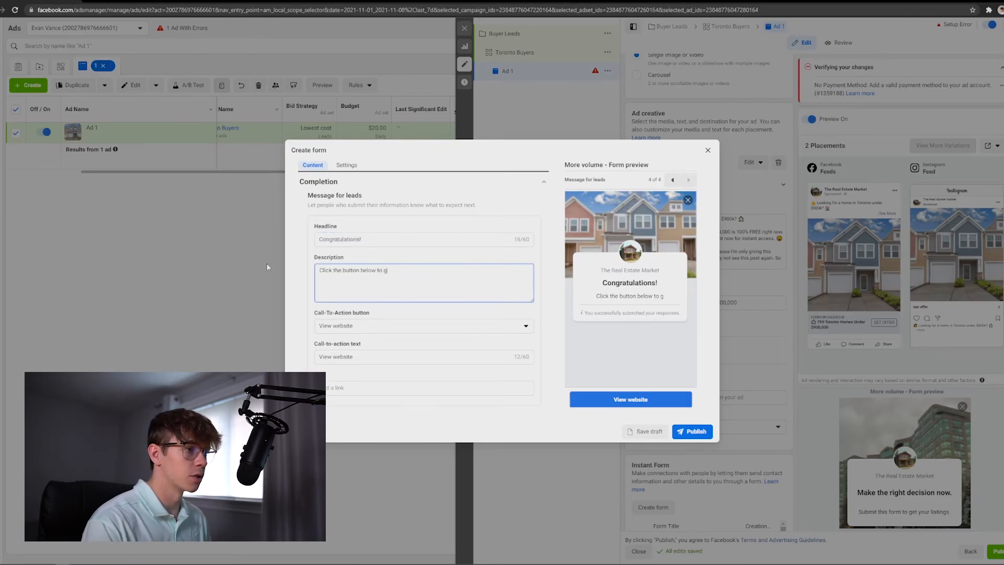
text(et instant access t)
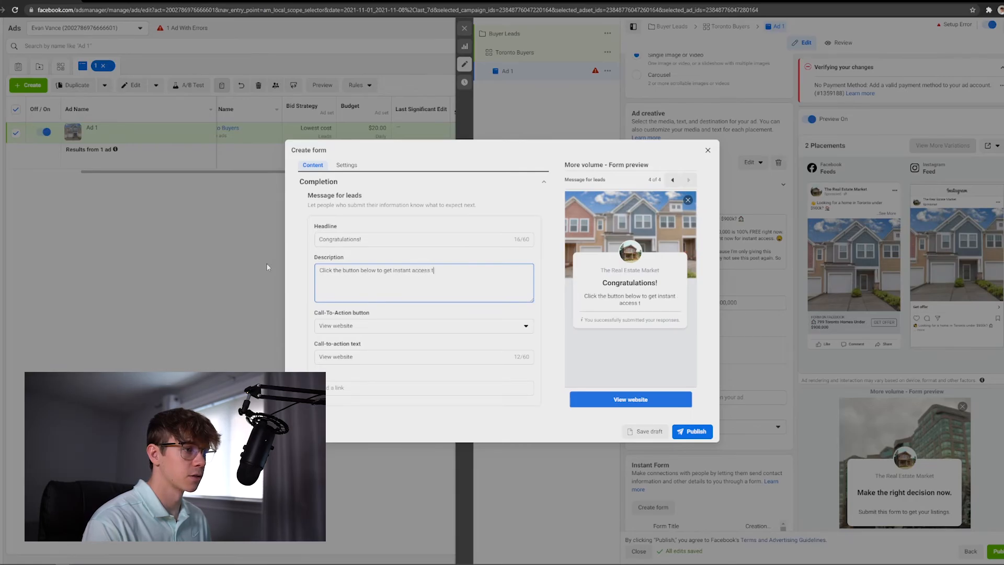
text(o you list of Toronto h)
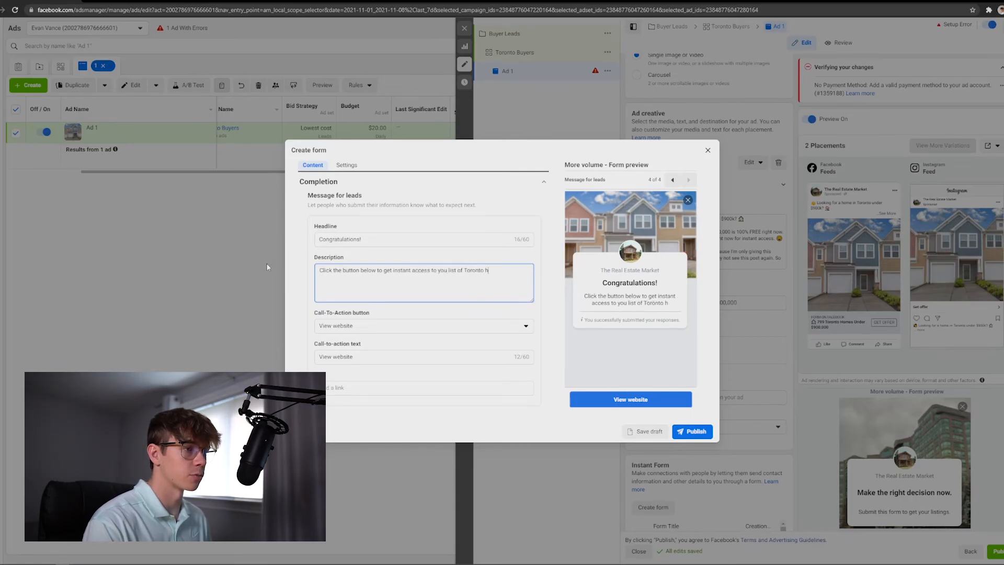
text(omes under $900,000.)
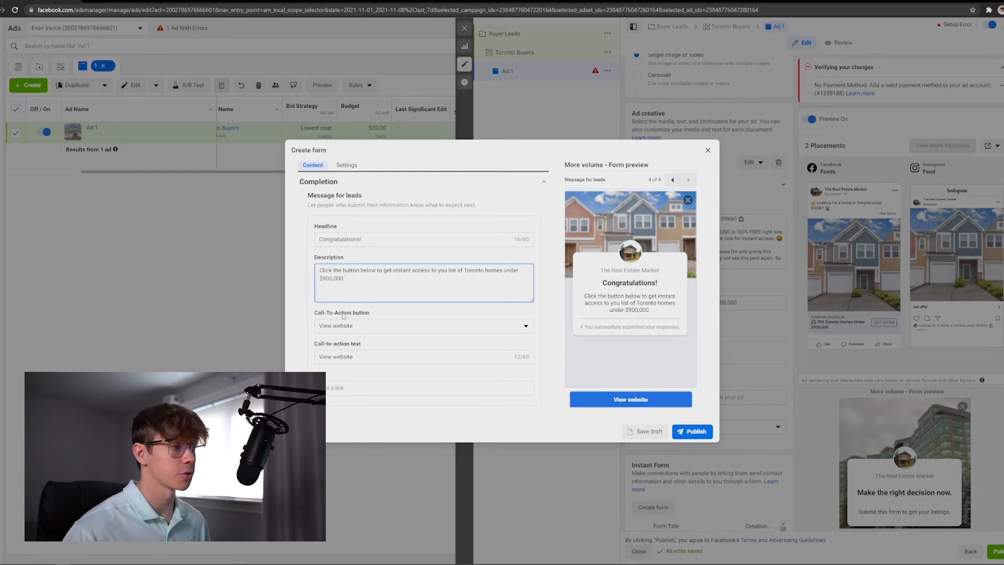
Set the completion call-to-action text to 'Click Here Now For Instant Access'.
click(368, 327)
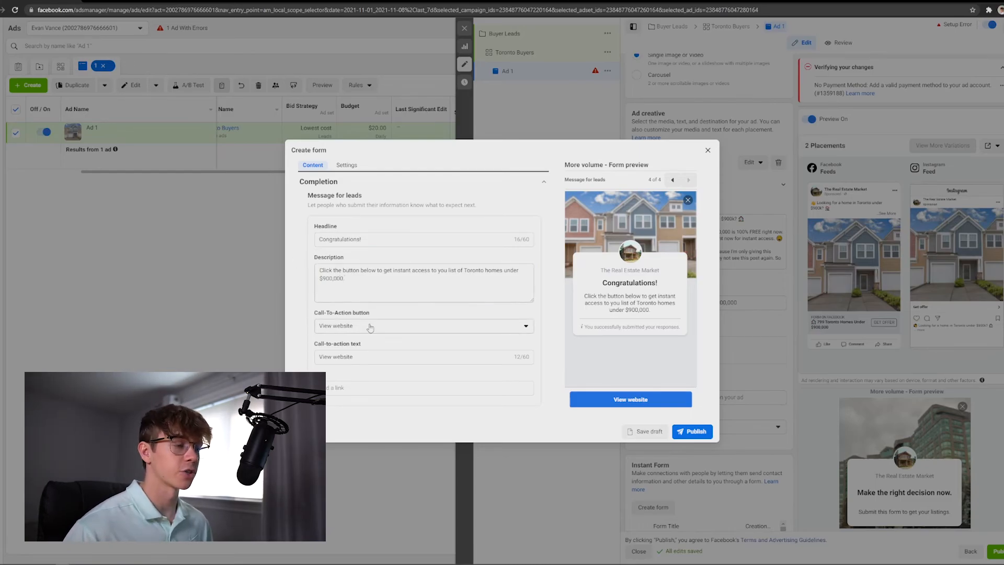
click(345, 345)
triple_click(415, 353)
text(Click Here )
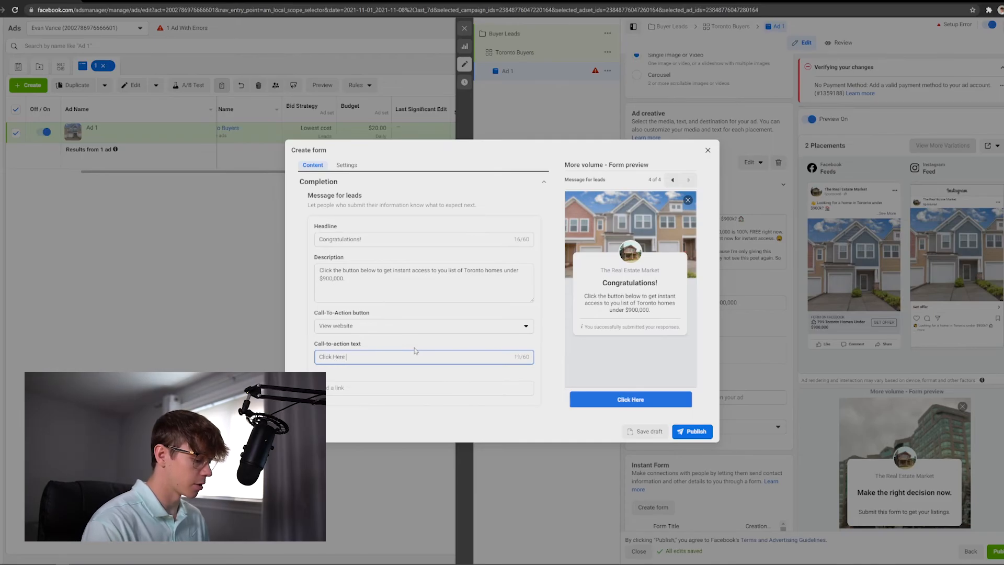
text(Now For Insta)
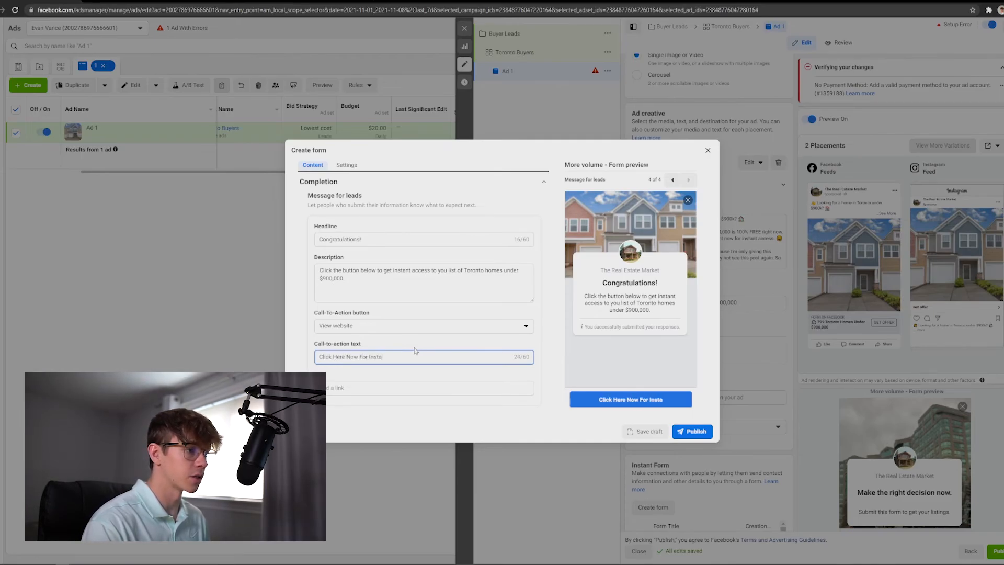
text(nt Access)
click(443, 377)
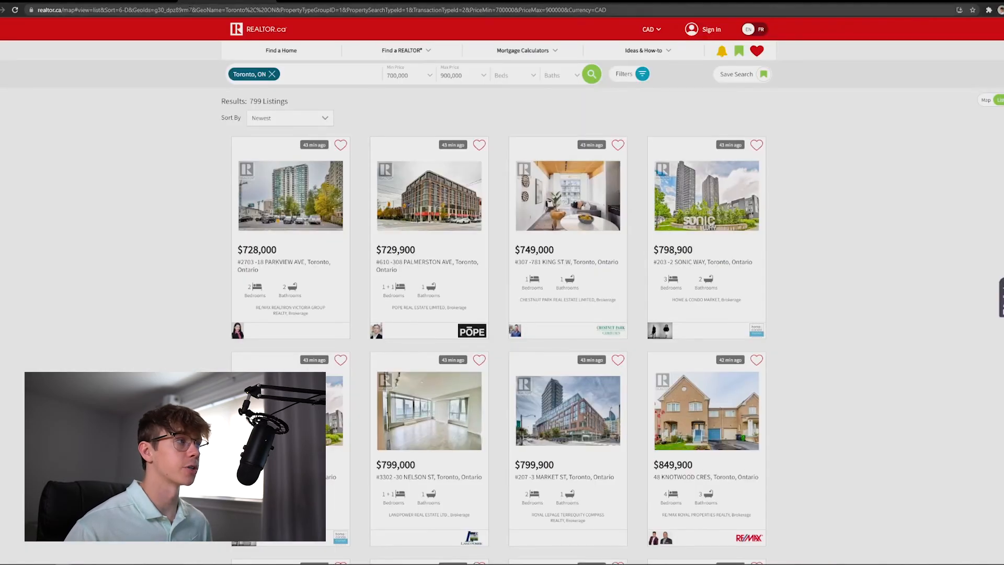
click(190, 10)
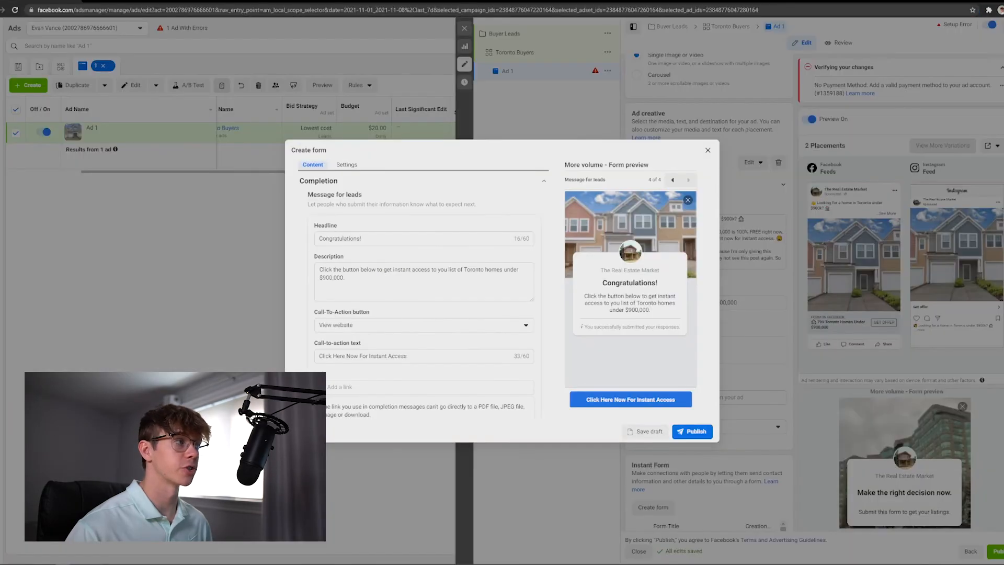
scroll(355, 303, down, 1)
click(402, 346)
key(ctrl+v)
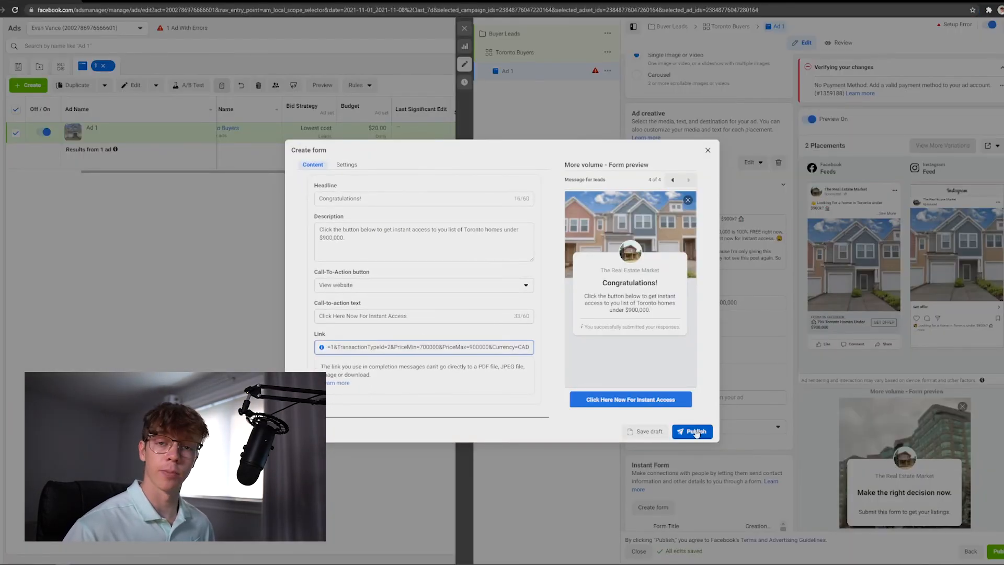
triple_click(503, 348)
key(BackSpace)
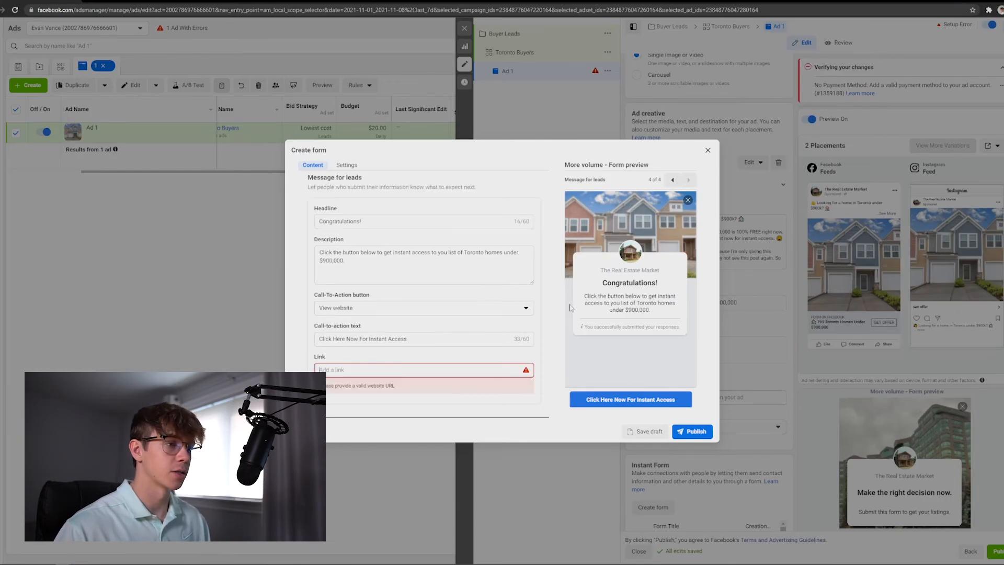
Close the lead form, confirming the discard, and close the ad editing panel to return to the ads table.
click(707, 152)
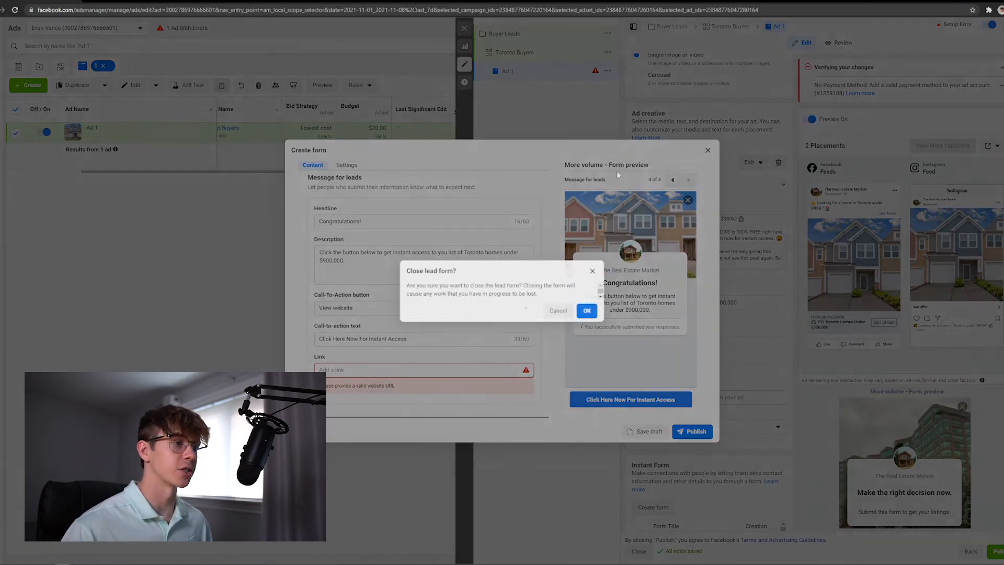
click(589, 311)
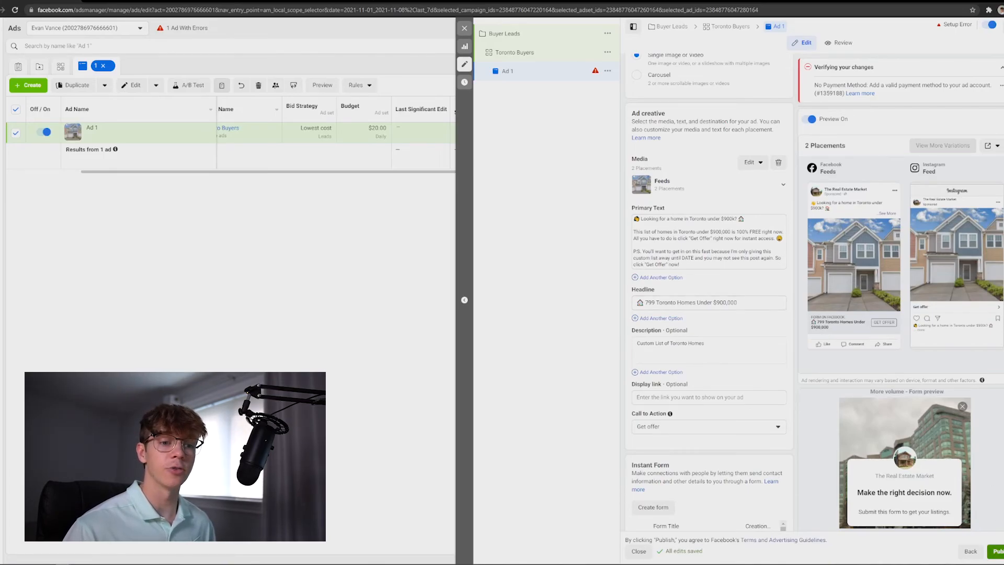
click(465, 31)
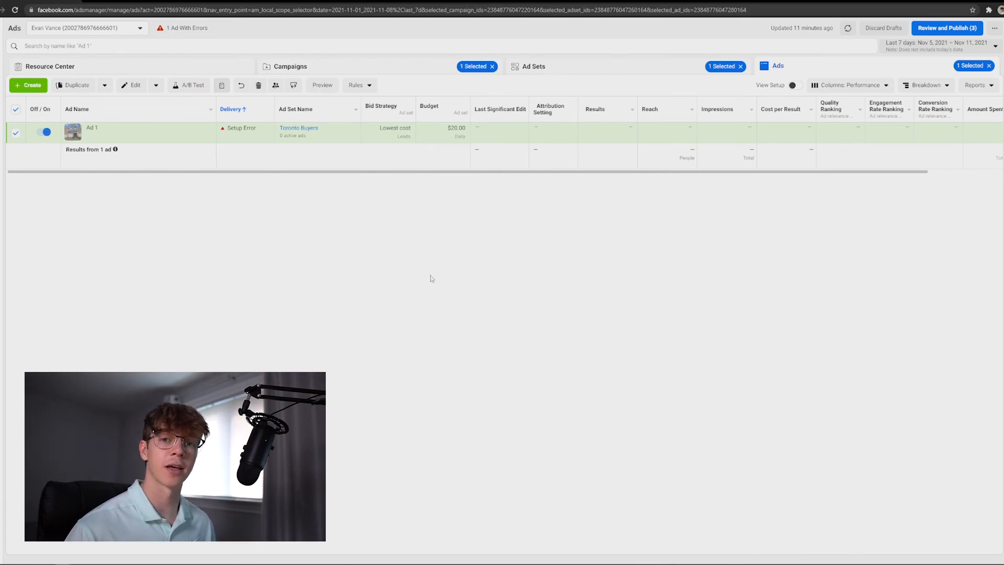
drag(562, 172, 638, 171)
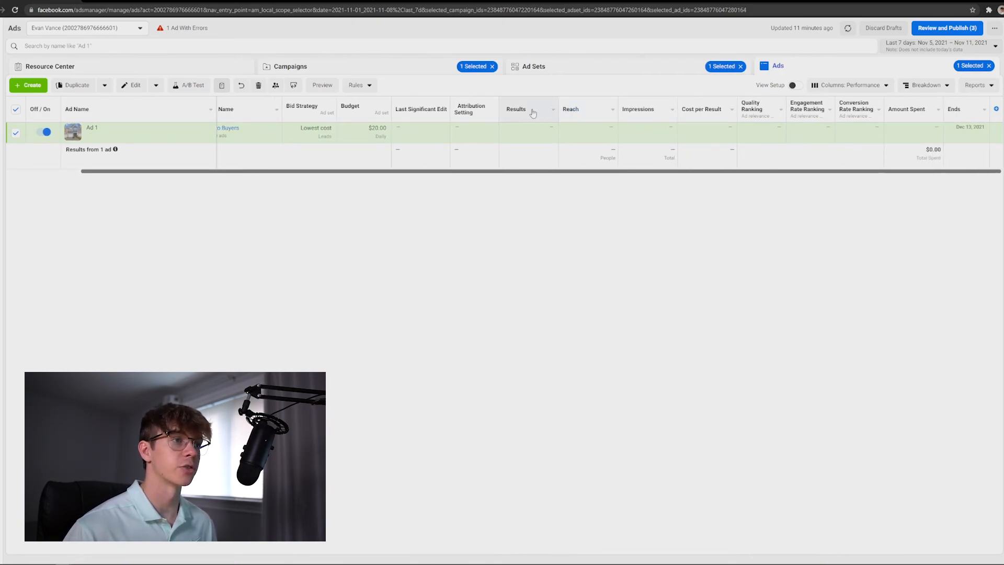